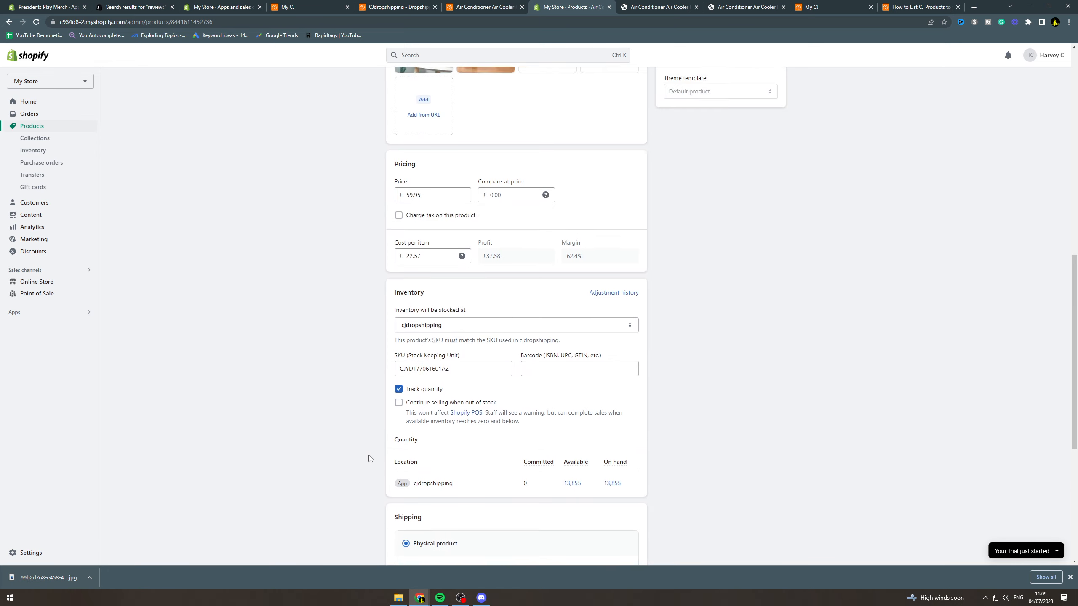
- Open the General profile for managing shipping rates in the store's shipping and delivery settings
{"action": "scroll", "coordinate": [368, 457], "scroll_direction": "down", "scroll_amount": 7}
{"action": "middle_click", "coordinate": [704, 433]}
{"action": "scroll", "coordinate": [656, 367], "scroll_direction": "up", "scroll_amount": 20}
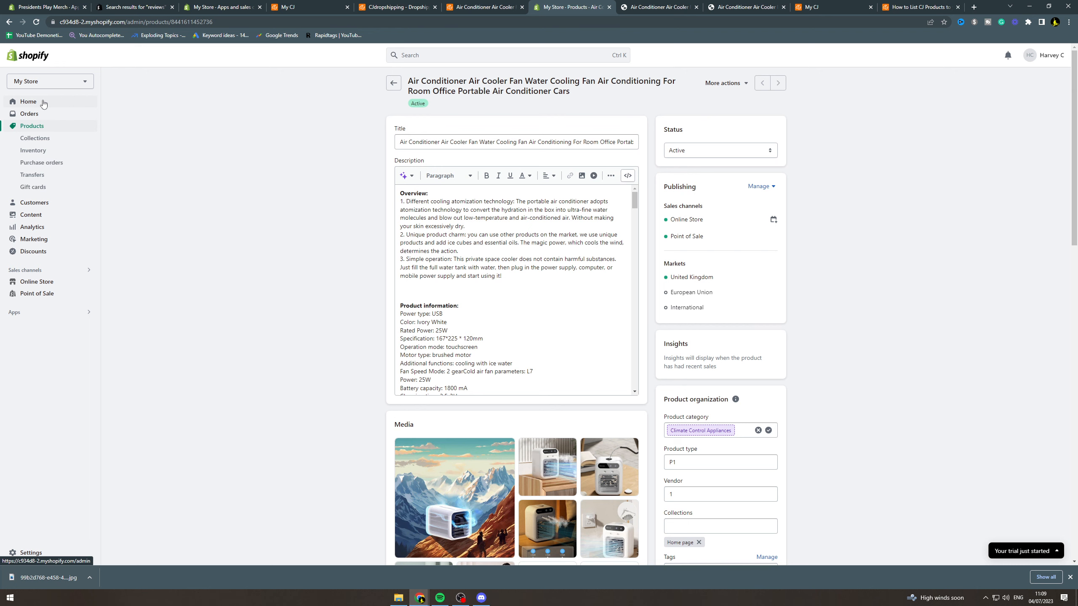
{"action": "left_click", "coordinate": [43, 551]}
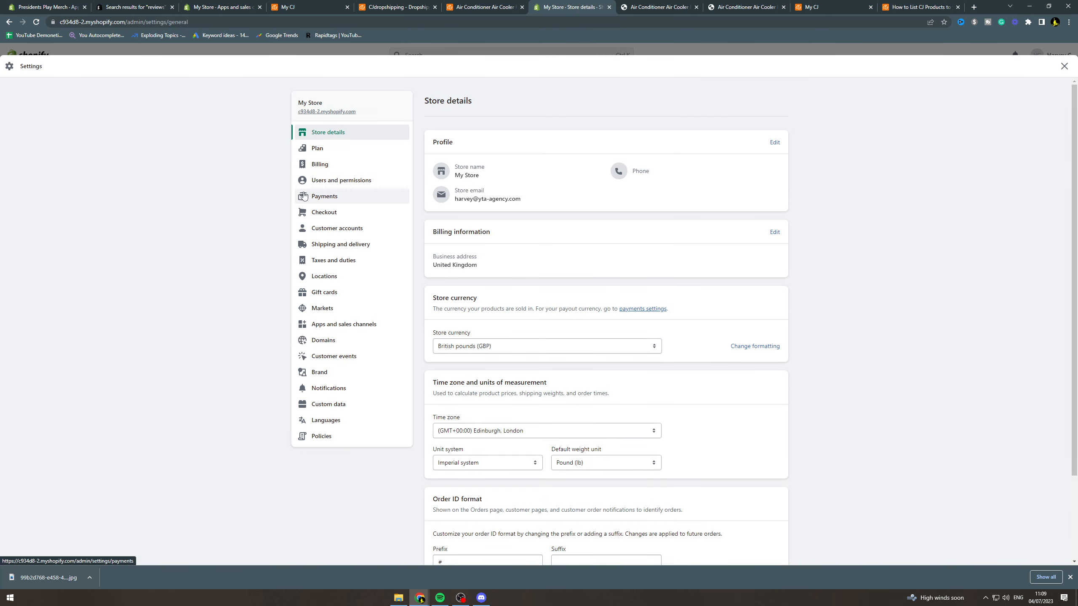
{"action": "left_click", "coordinate": [365, 245]}
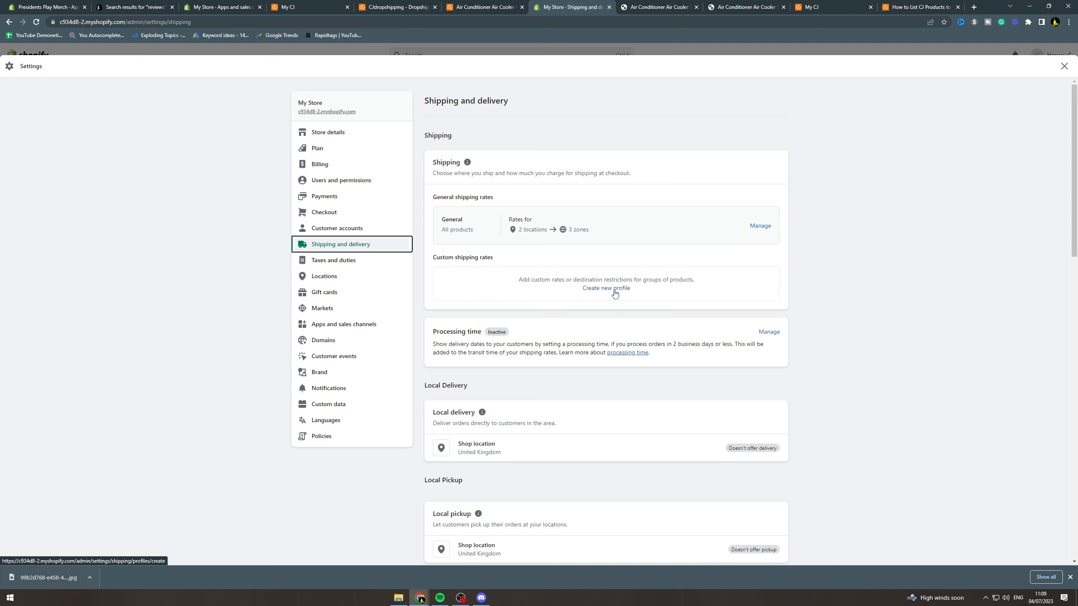
{"action": "left_click", "coordinate": [759, 229]}
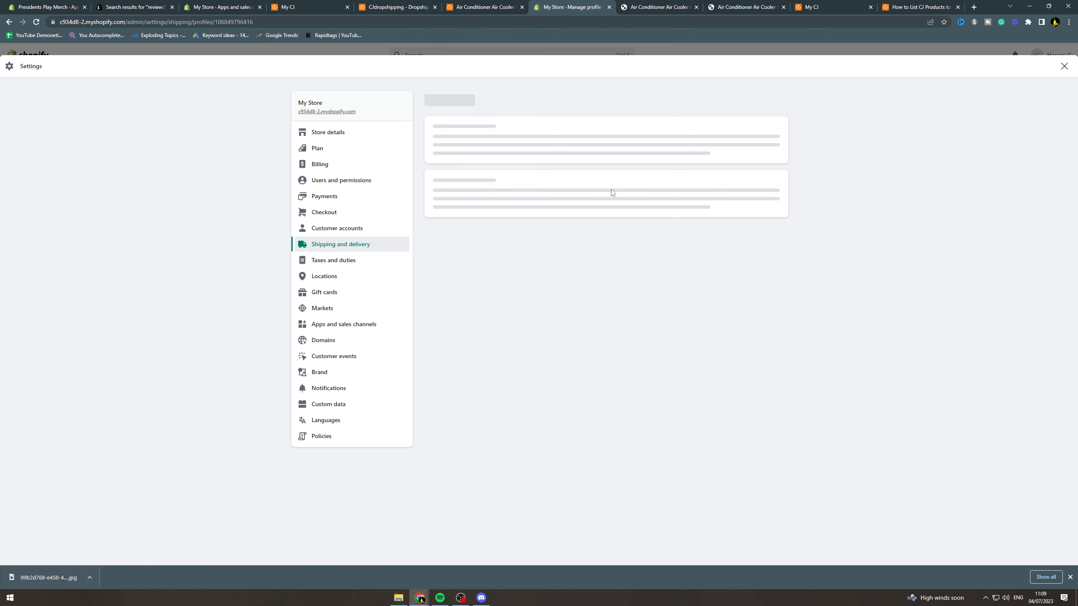
- Review the EU, International and United Kingdom shipping zones with their rates, expanding the full country lists of the EU and International zones
{"action": "scroll", "coordinate": [547, 236], "scroll_direction": "down", "scroll_amount": 1}
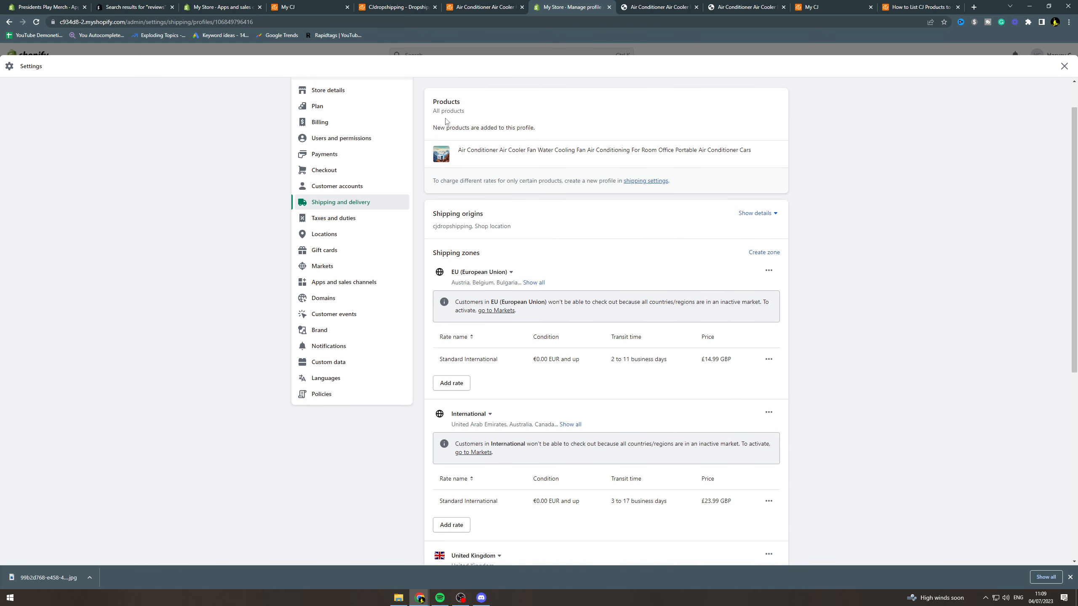
{"action": "scroll", "coordinate": [512, 400], "scroll_direction": "down", "scroll_amount": 3}
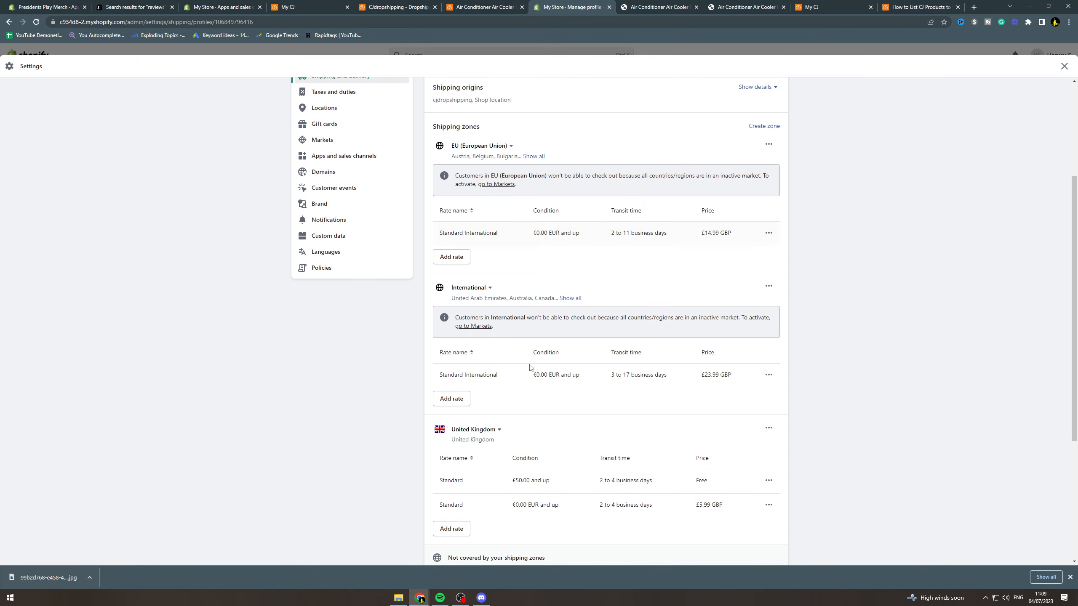
{"action": "scroll", "coordinate": [530, 367], "scroll_direction": "up", "scroll_amount": 4}
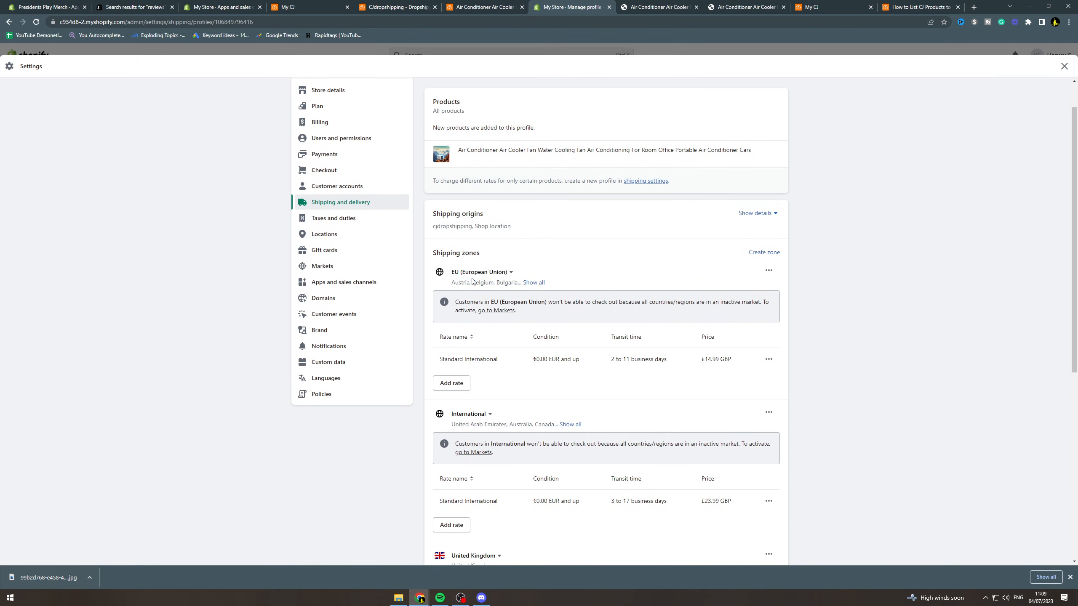
{"action": "left_click", "coordinate": [533, 283]}
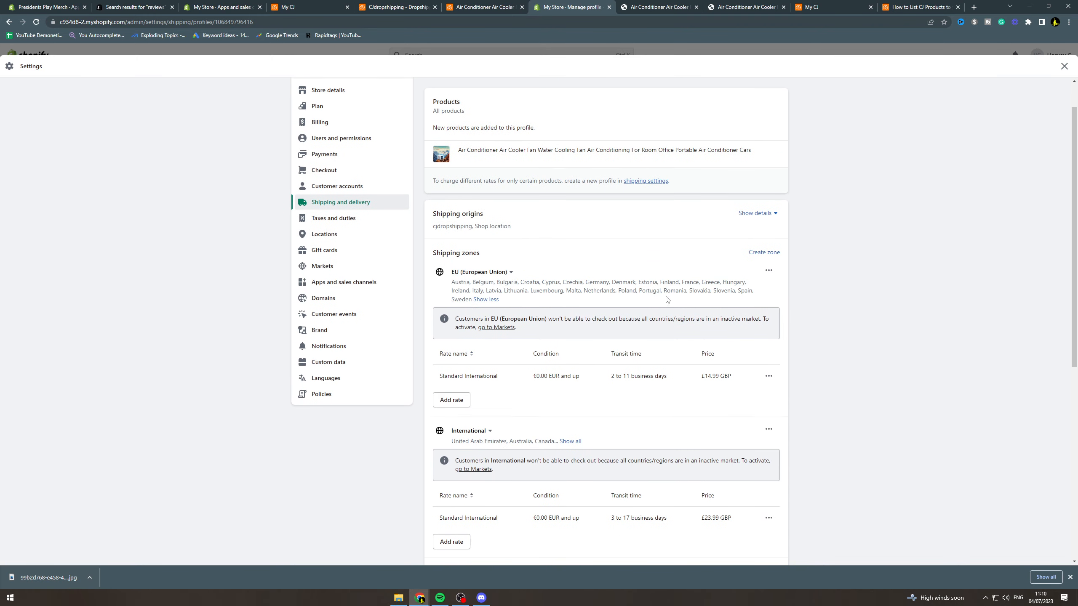
{"action": "scroll", "coordinate": [666, 299], "scroll_direction": "down", "scroll_amount": 6}
{"action": "scroll", "coordinate": [474, 250], "scroll_direction": "up", "scroll_amount": 1}
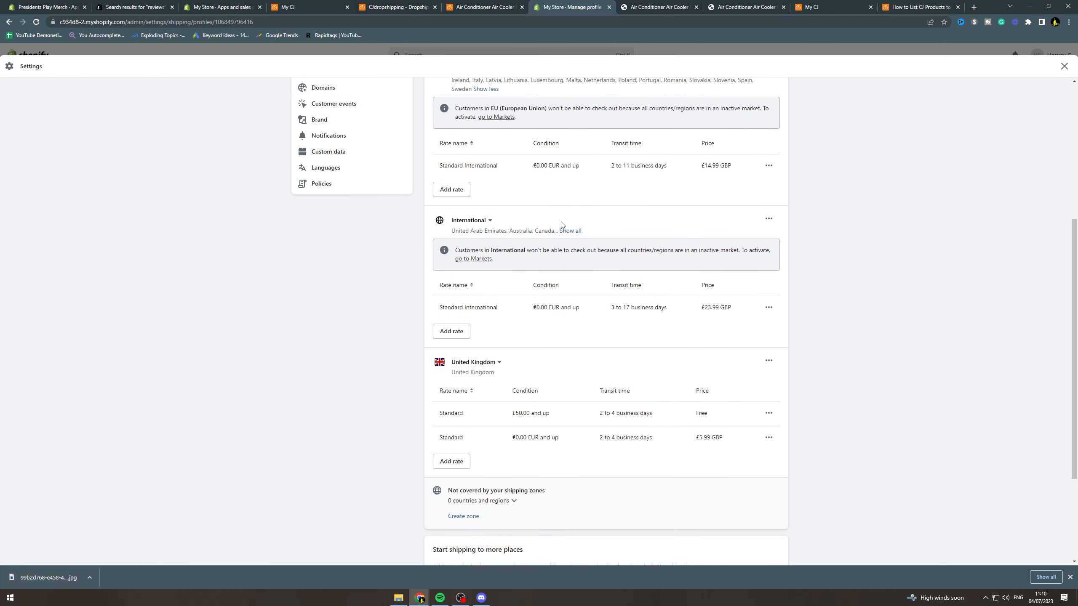
{"action": "left_click", "coordinate": [569, 231]}
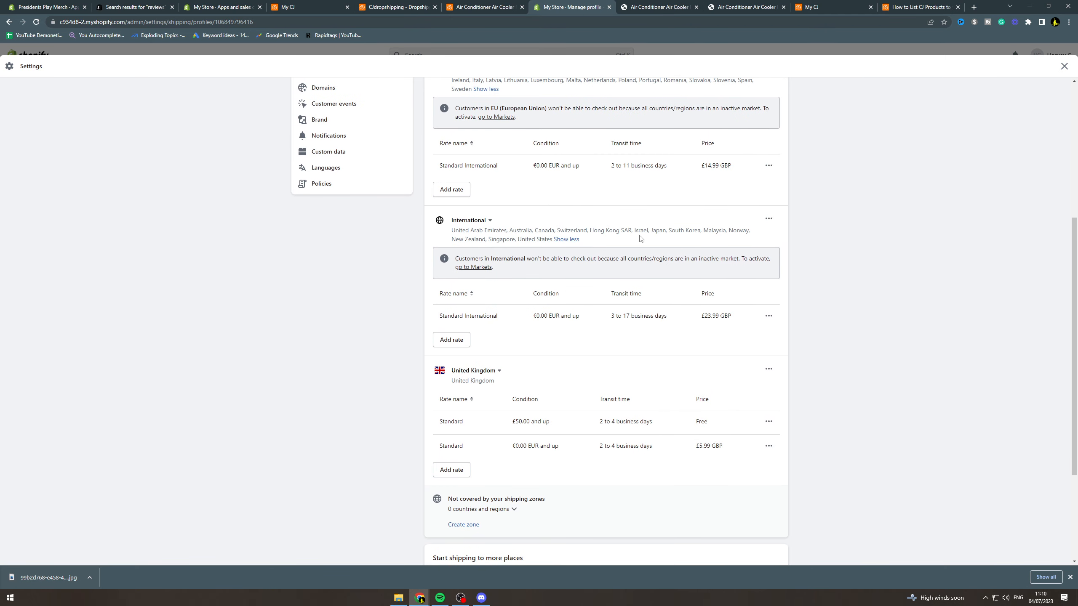
{"action": "scroll", "coordinate": [484, 316], "scroll_direction": "down", "scroll_amount": 2}
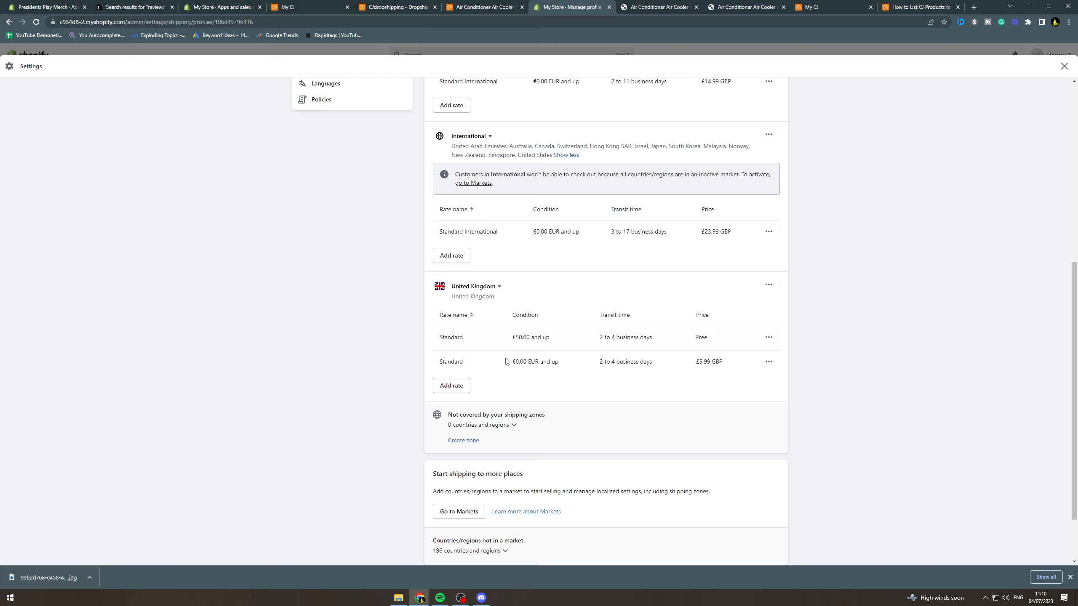
{"action": "scroll", "coordinate": [506, 361], "scroll_direction": "down", "scroll_amount": 2}
{"action": "scroll", "coordinate": [804, 410], "scroll_direction": "up", "scroll_amount": 10}
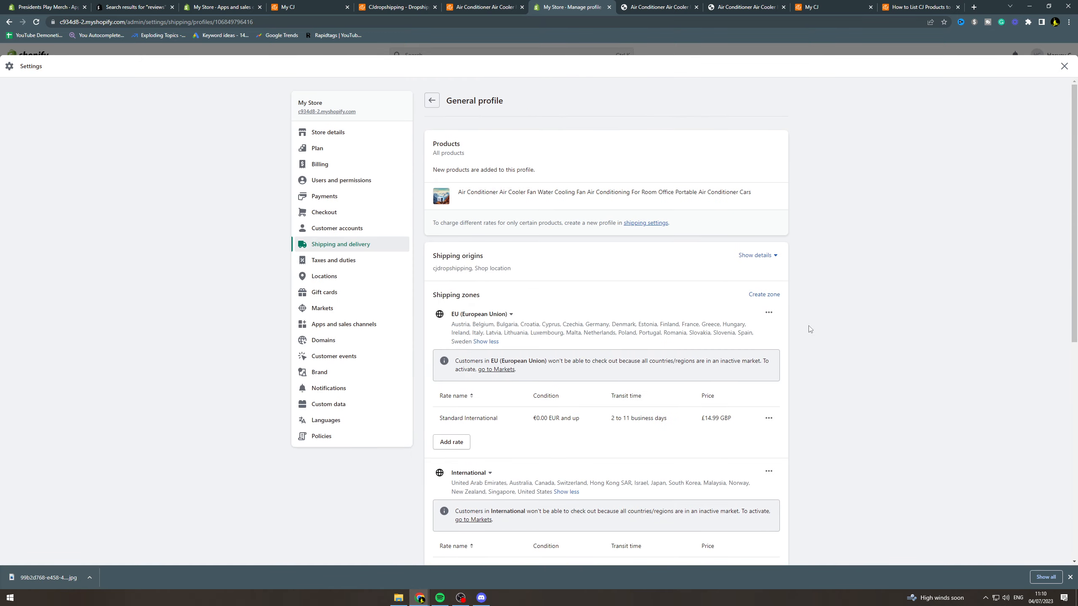
- Check which countries and regions are not in a market, and collapse that list again
{"action": "scroll", "coordinate": [810, 329], "scroll_direction": "down", "scroll_amount": 10}
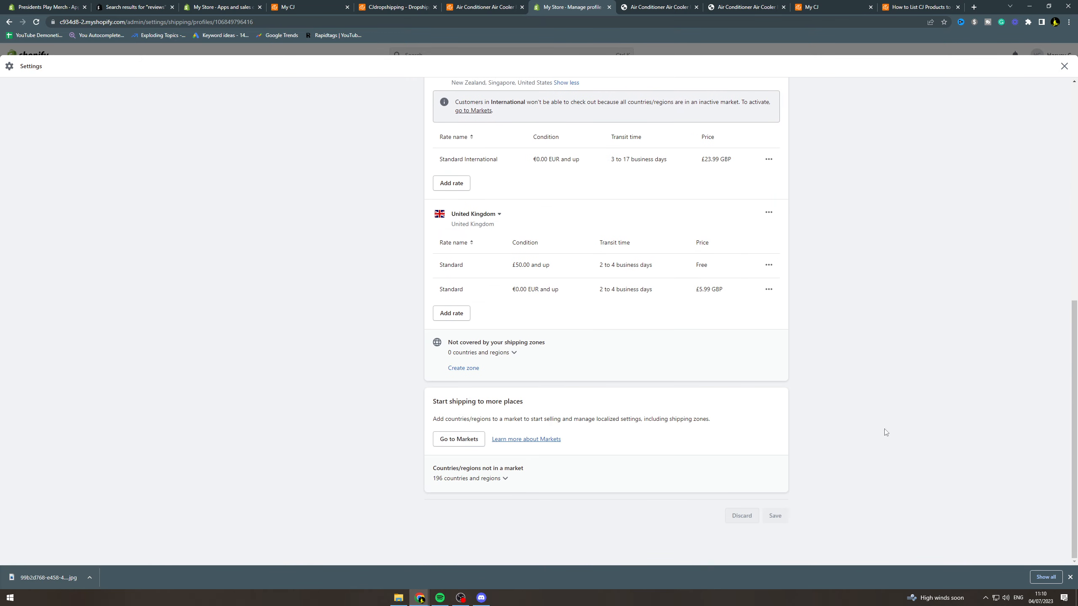
{"action": "left_click", "coordinate": [461, 481]}
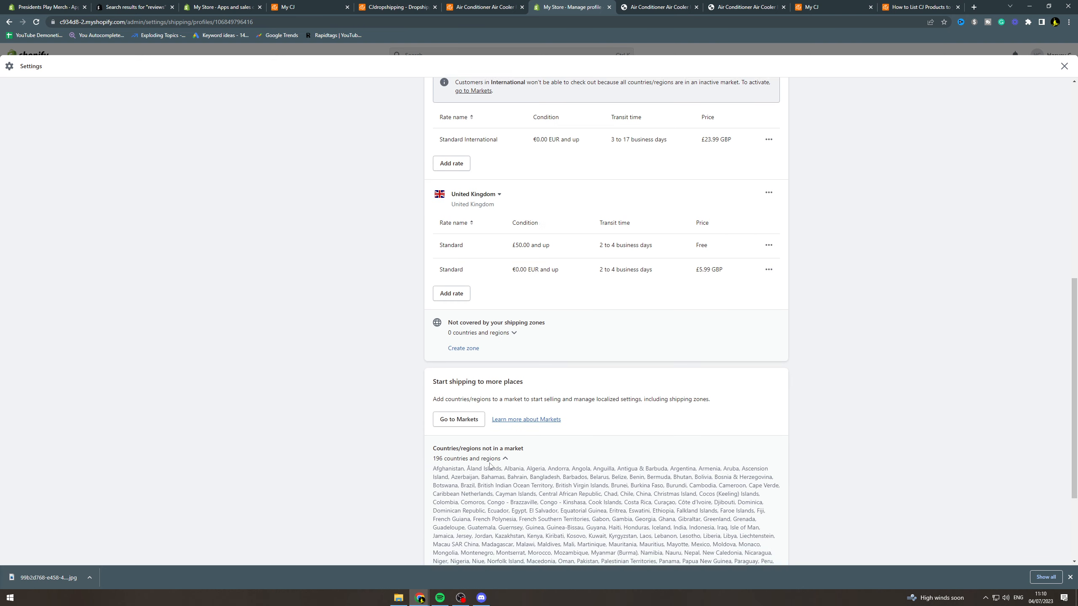
{"action": "scroll", "coordinate": [490, 465], "scroll_direction": "down", "scroll_amount": 3}
{"action": "left_click", "coordinate": [500, 334]}
{"action": "scroll", "coordinate": [628, 351], "scroll_direction": "up", "scroll_amount": 3}
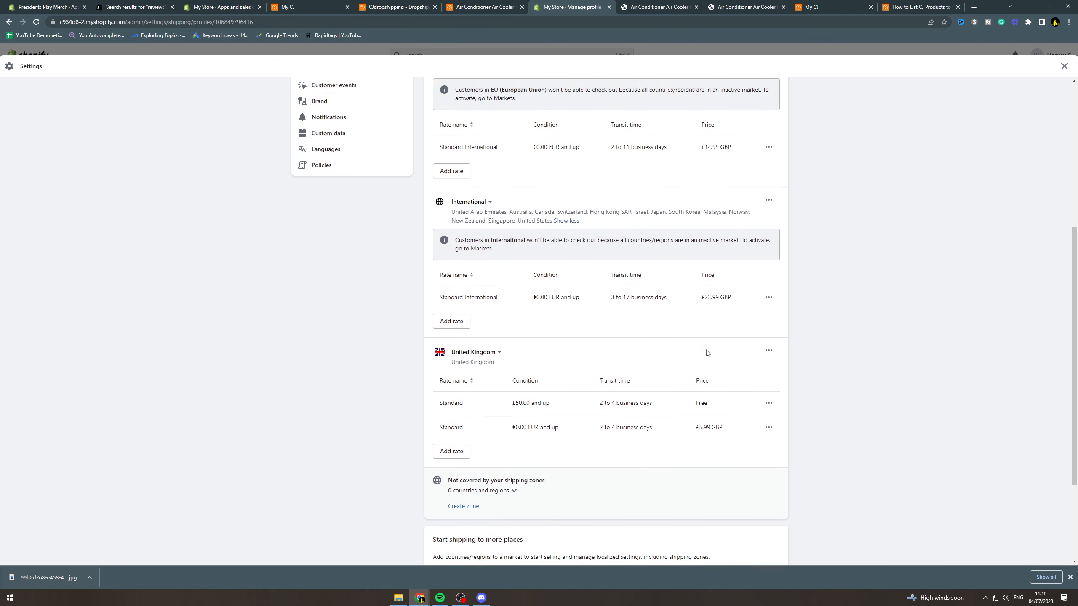
{"action": "scroll", "coordinate": [750, 344], "scroll_direction": "up", "scroll_amount": 5}
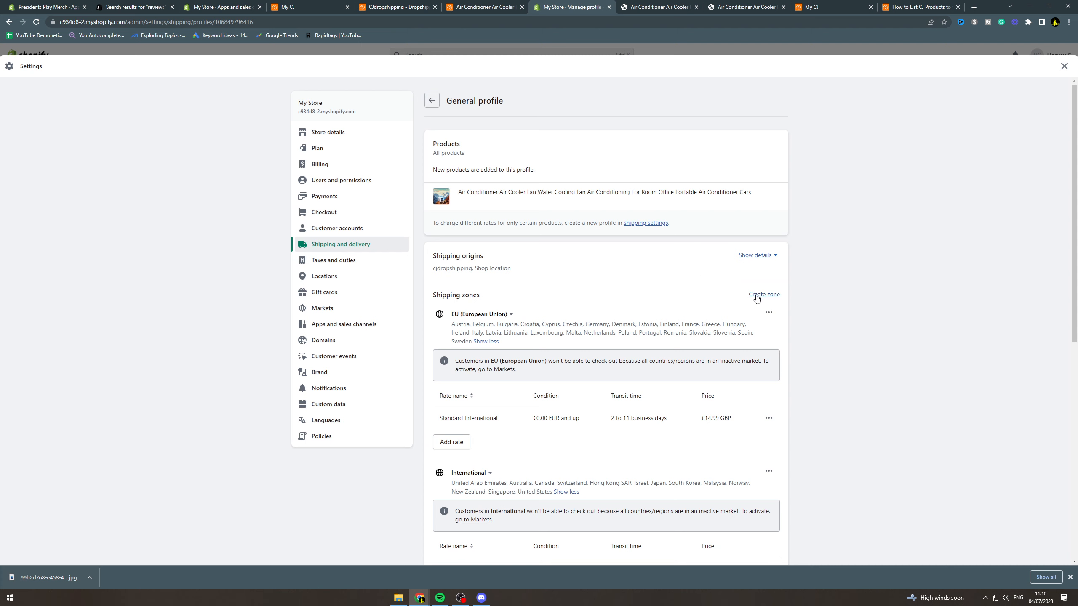
- Examine the countries and regions selectable for the United Kingdom shipping zone, and close the zone editor without changes
{"action": "scroll", "coordinate": [739, 340], "scroll_direction": "down", "scroll_amount": 6}
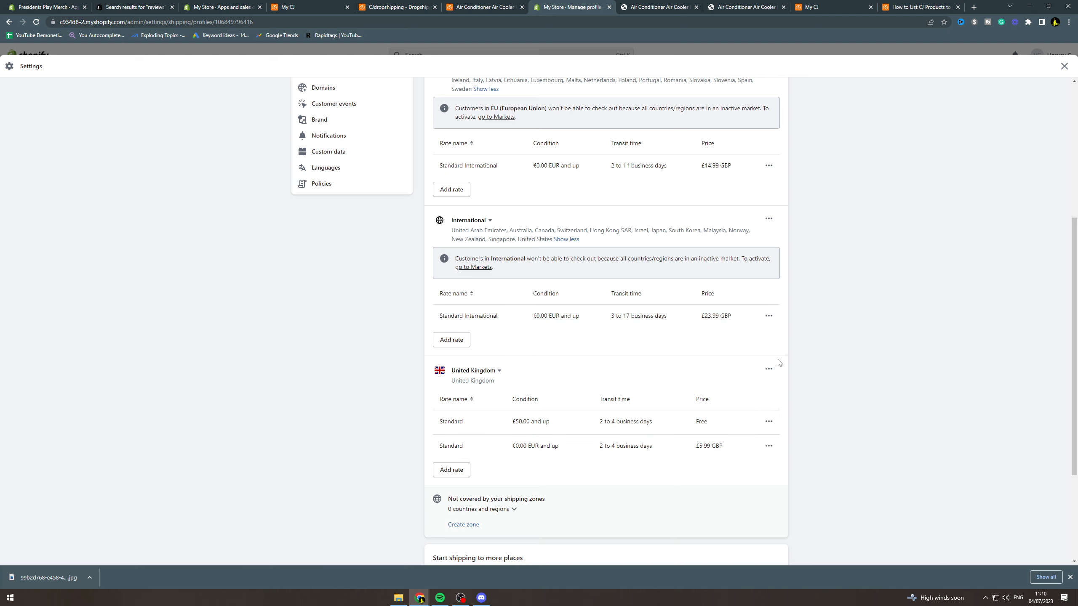
{"action": "left_click", "coordinate": [768, 369]}
{"action": "left_click", "coordinate": [756, 391]}
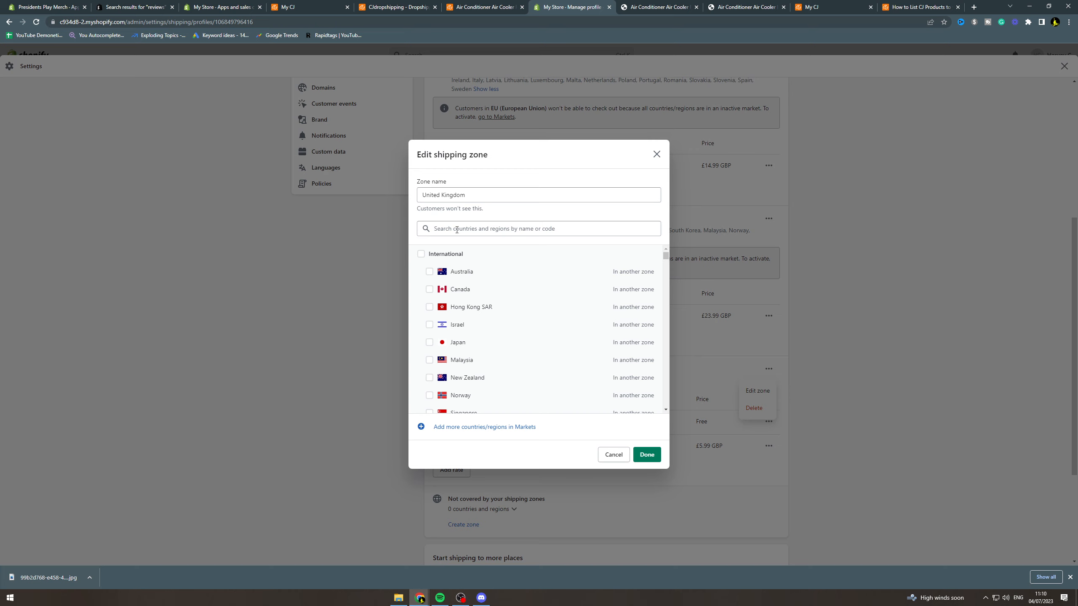
{"action": "scroll", "coordinate": [498, 297], "scroll_direction": "down", "scroll_amount": 6}
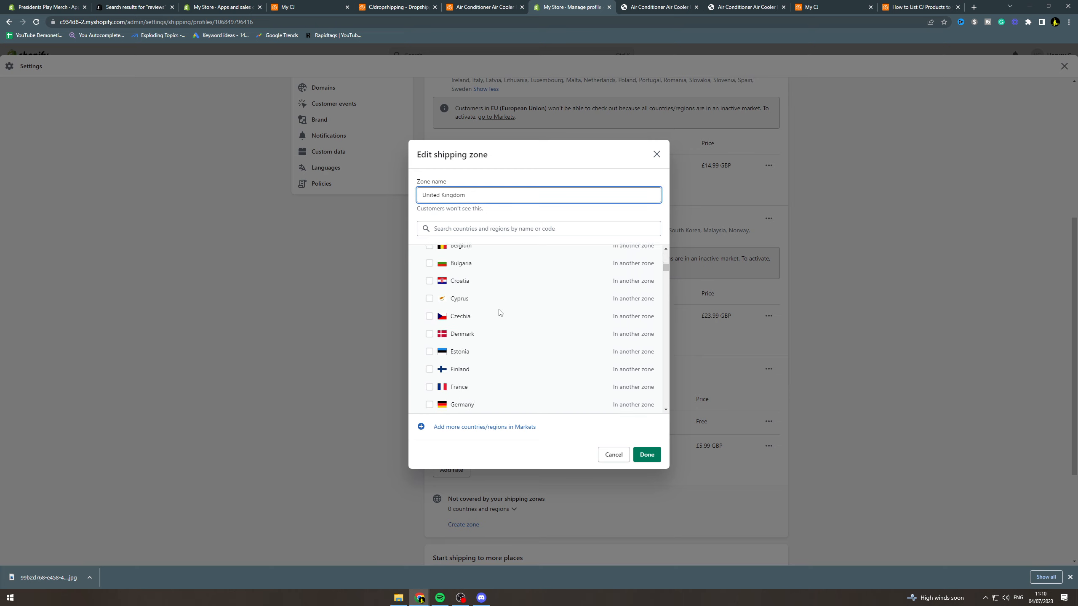
{"action": "scroll", "coordinate": [498, 313], "scroll_direction": "down", "scroll_amount": 4}
{"action": "scroll", "coordinate": [486, 329], "scroll_direction": "up", "scroll_amount": 10}
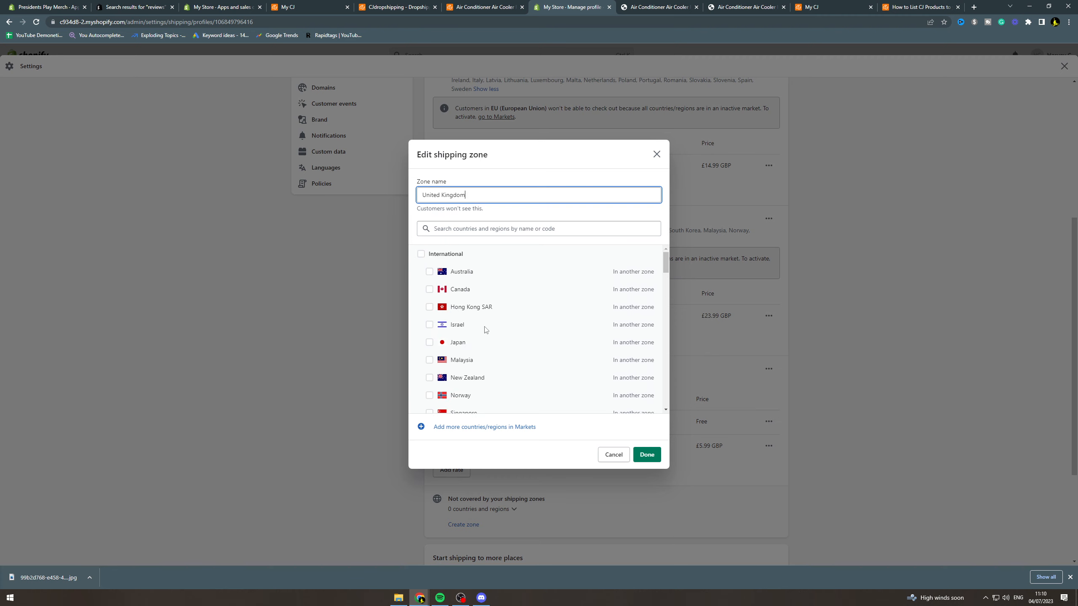
{"action": "scroll", "coordinate": [502, 345], "scroll_direction": "down", "scroll_amount": 1}
{"action": "scroll", "coordinate": [502, 341], "scroll_direction": "up", "scroll_amount": 1}
{"action": "scroll", "coordinate": [501, 340], "scroll_direction": "down", "scroll_amount": 2}
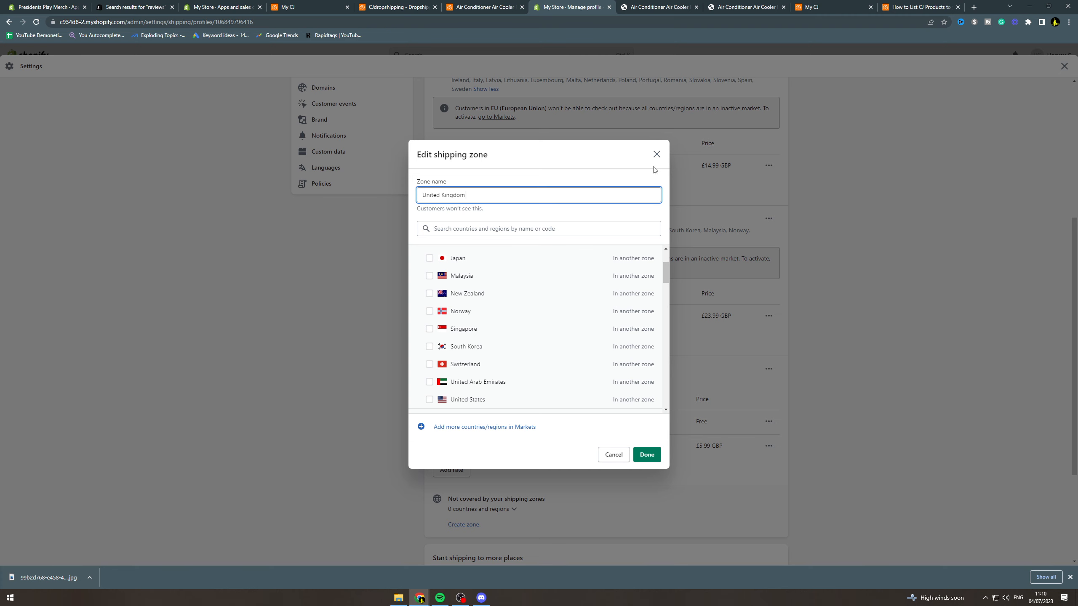
{"action": "left_click", "coordinate": [657, 155]}
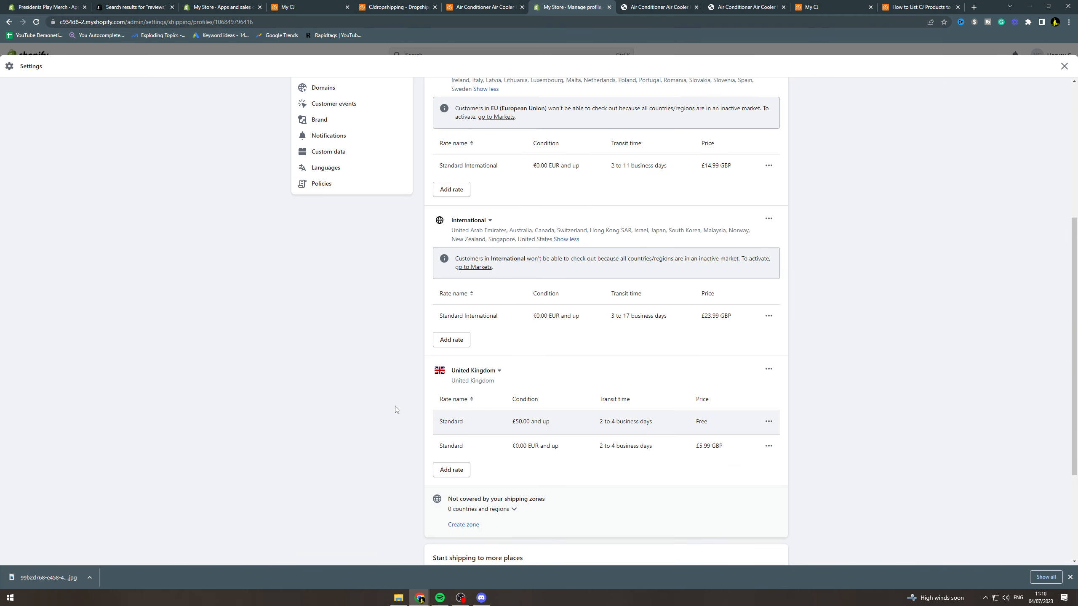
- Edit the United Kingdom rate for orders of £50.00 and up, setting its transit time to Custom flat rate (no transit time)
{"action": "left_click", "coordinate": [768, 421]}
{"action": "left_click", "coordinate": [755, 442]}
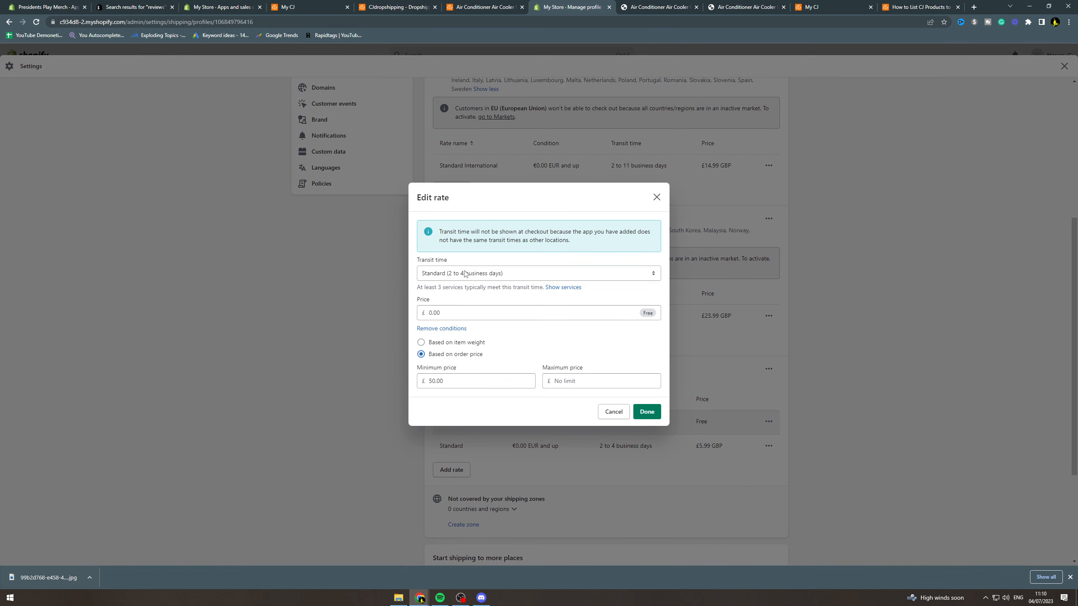
{"action": "left_click", "coordinate": [465, 274]}
{"action": "left_click", "coordinate": [441, 270]}
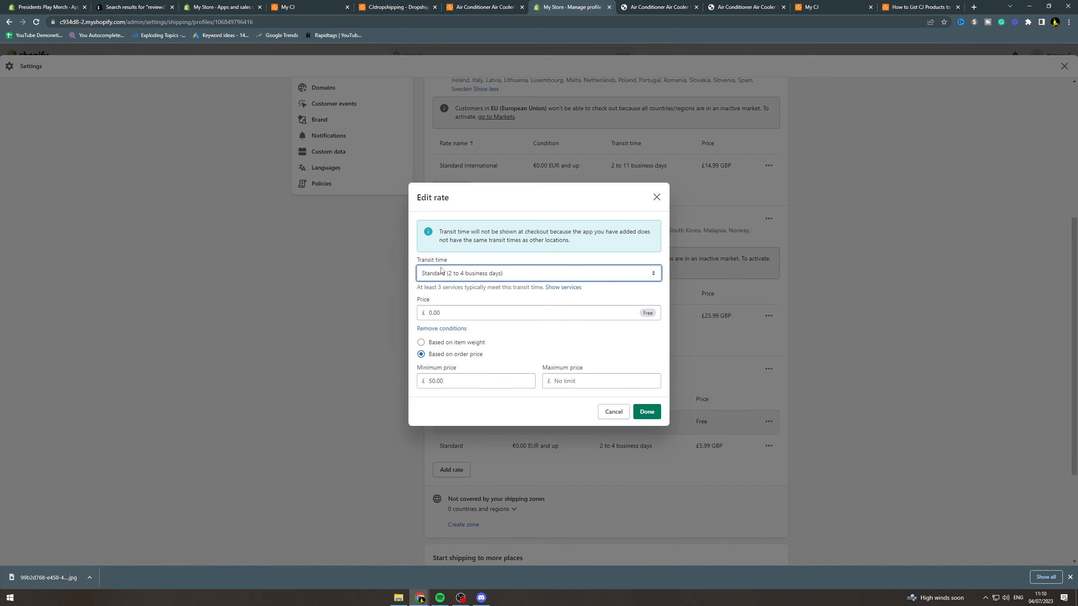
{"action": "left_click", "coordinate": [441, 271]}
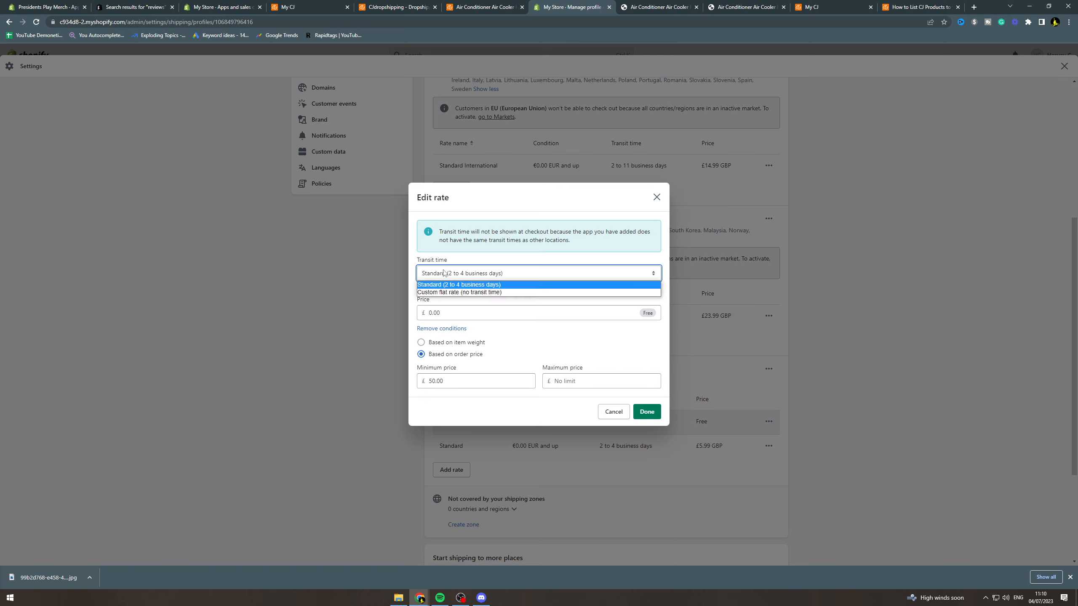
{"action": "left_click", "coordinate": [447, 293]}
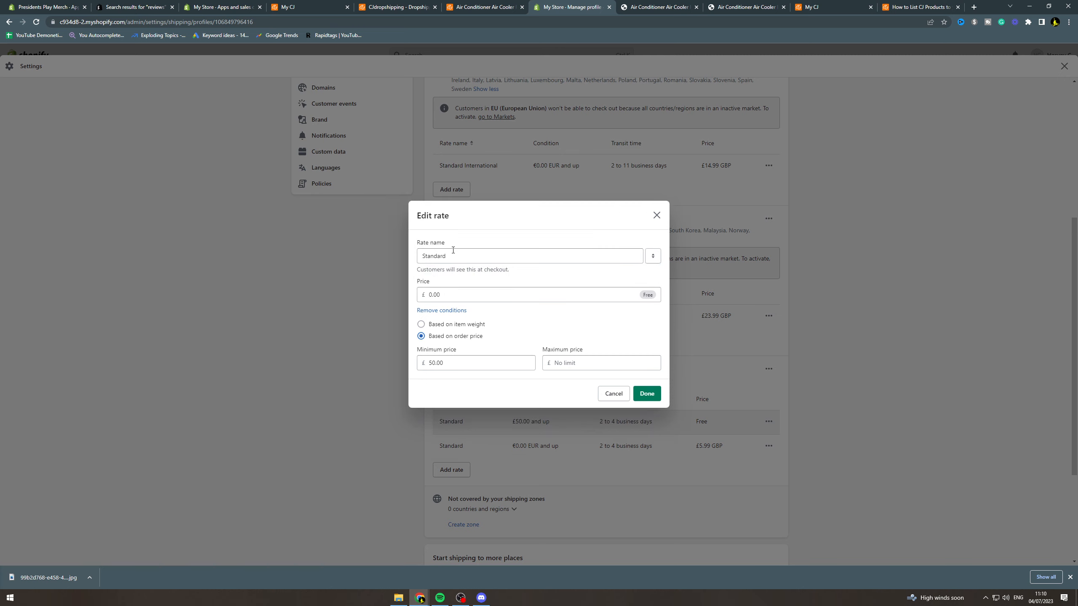
- Rename the rate as "Standard Shipping 48 hours (Tracked & Insured)"
{"action": "left_click_drag", "start_coordinate": [449, 256], "coordinate": [395, 254]}
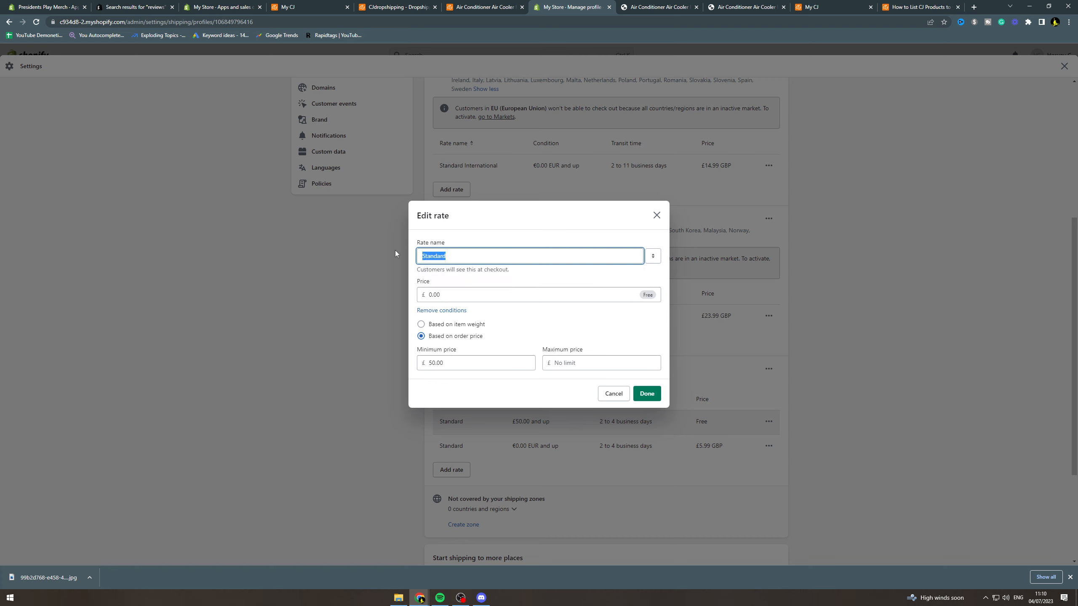
{"action": "type", "text": "Standard Sg"}
{"action": "key", "text": "BackSpace"}
{"action": "key", "text": "BackSpace"}
{"action": "type", "text": "Shipping"}
{"action": "type", "text": " (Tracked & Insured)"}
{"action": "key", "text": "Left"}
{"action": "key", "text": "Left"}
{"action": "key", "text": "Left"}
{"action": "key", "text": "Left"}
{"action": "key", "text": "Left"}
{"action": "key", "text": "Left"}
{"action": "type", "text": "48 hours"}
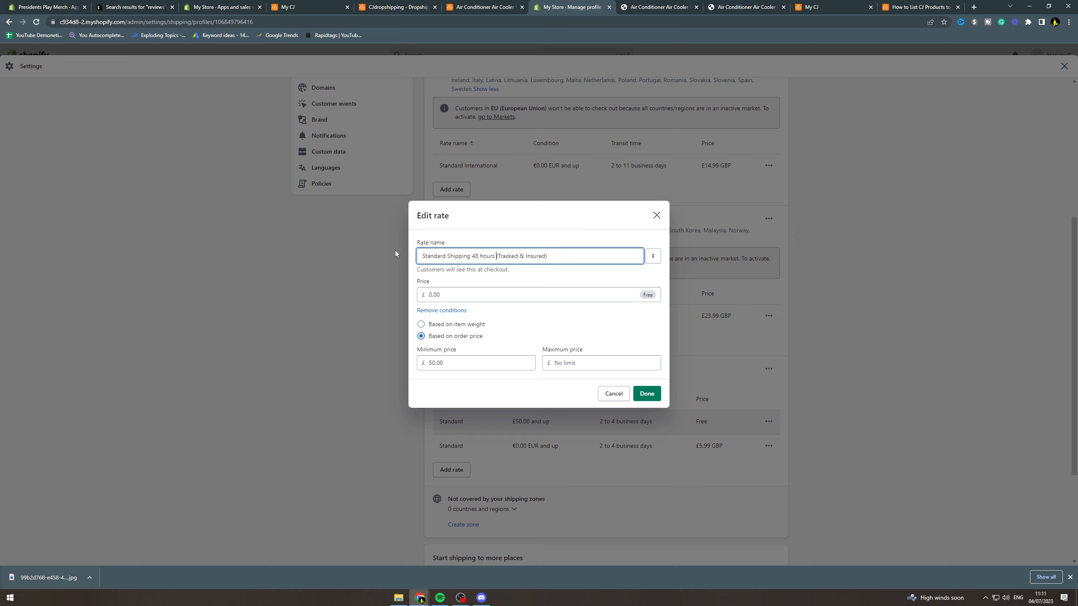
{"action": "left_click", "coordinate": [573, 226]}
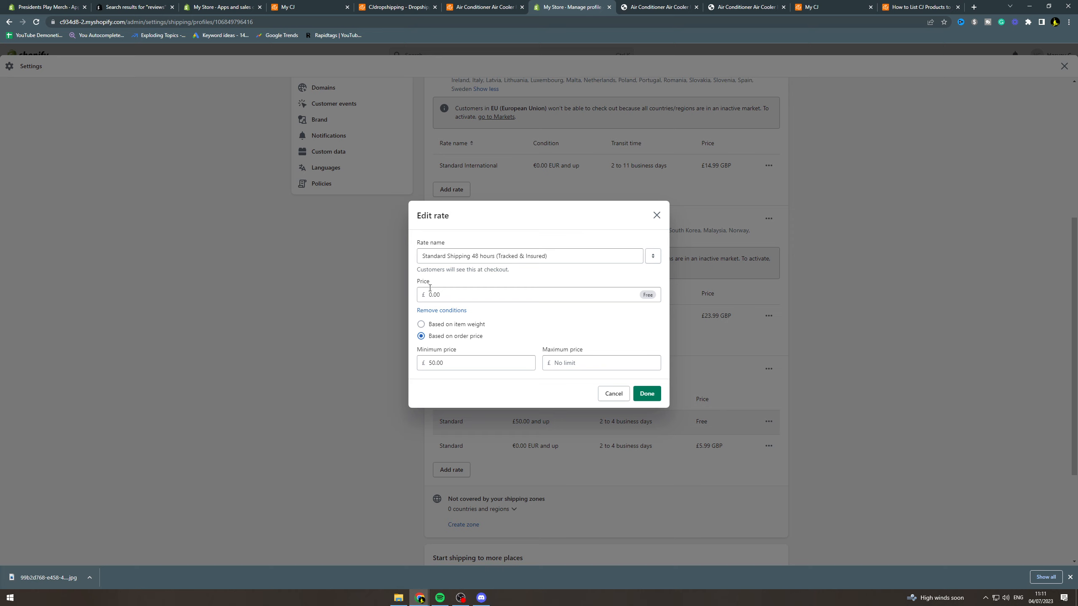
- Try a price of £2.95 for the rate, and clear it back to £0.00
{"action": "left_click", "coordinate": [417, 297]}
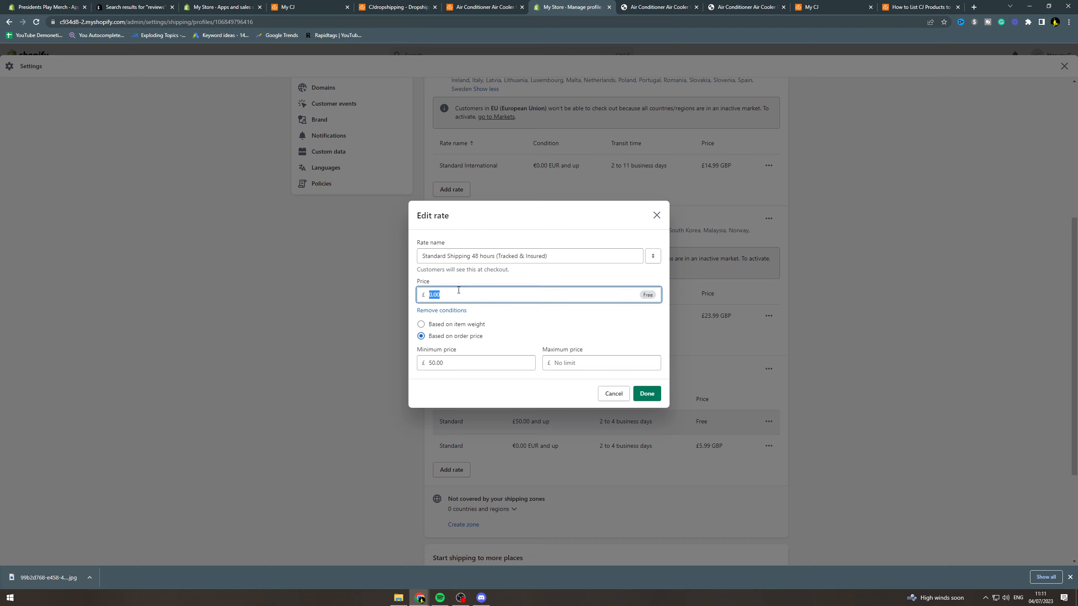
{"action": "type", "text": "2.95"}
{"action": "left_click", "coordinate": [483, 281]}
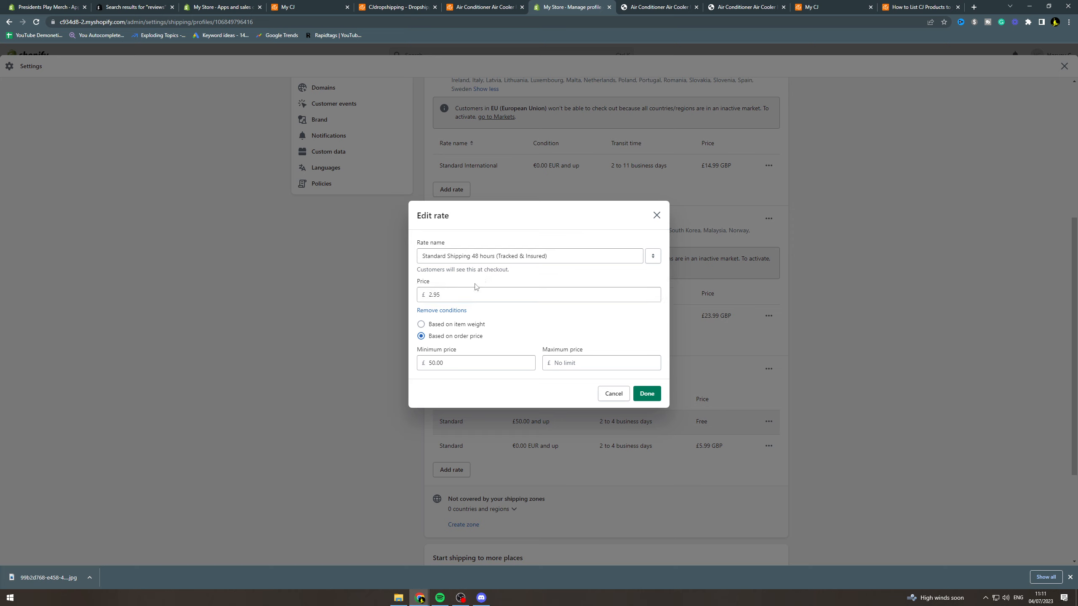
{"action": "left_click", "coordinate": [476, 289]}
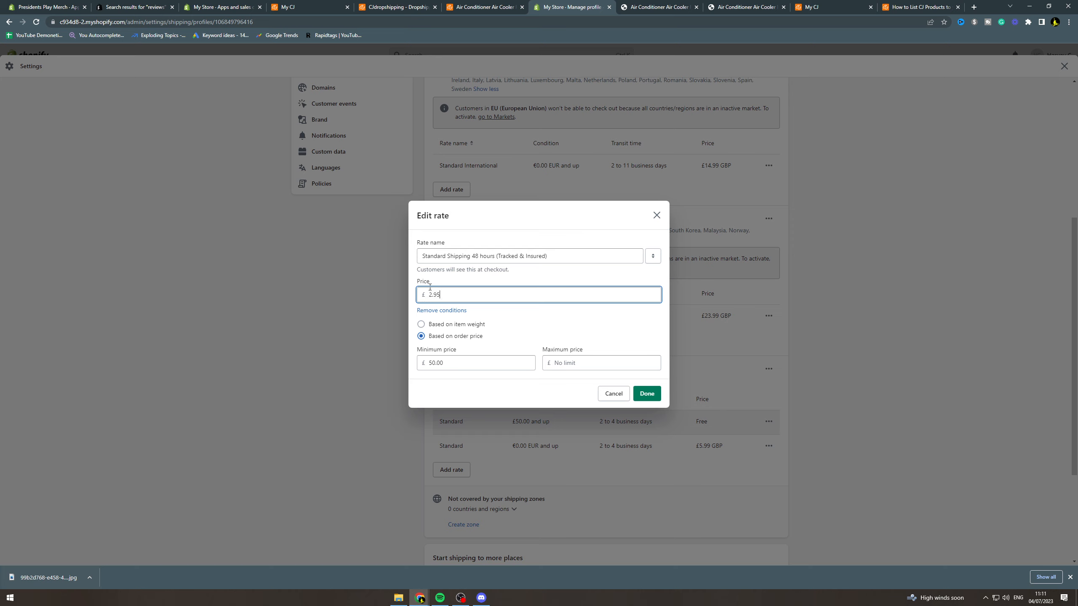
{"action": "key", "text": "BackSpace"}
{"action": "left_click", "coordinate": [467, 281]}
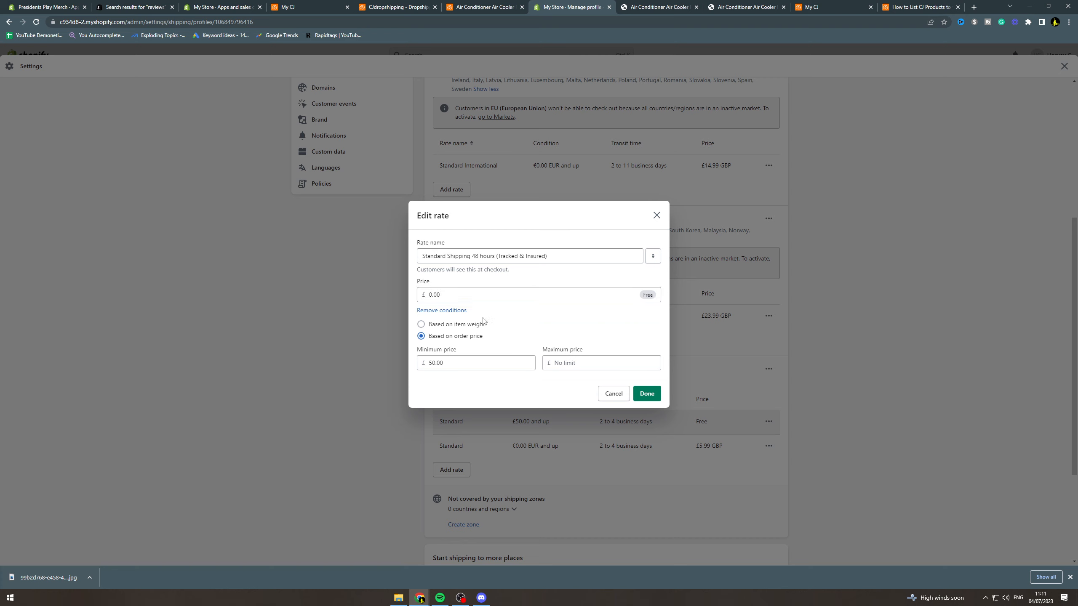
- Remove and re-add the rate's conditions, basing them on item weight
{"action": "left_click", "coordinate": [445, 312]}
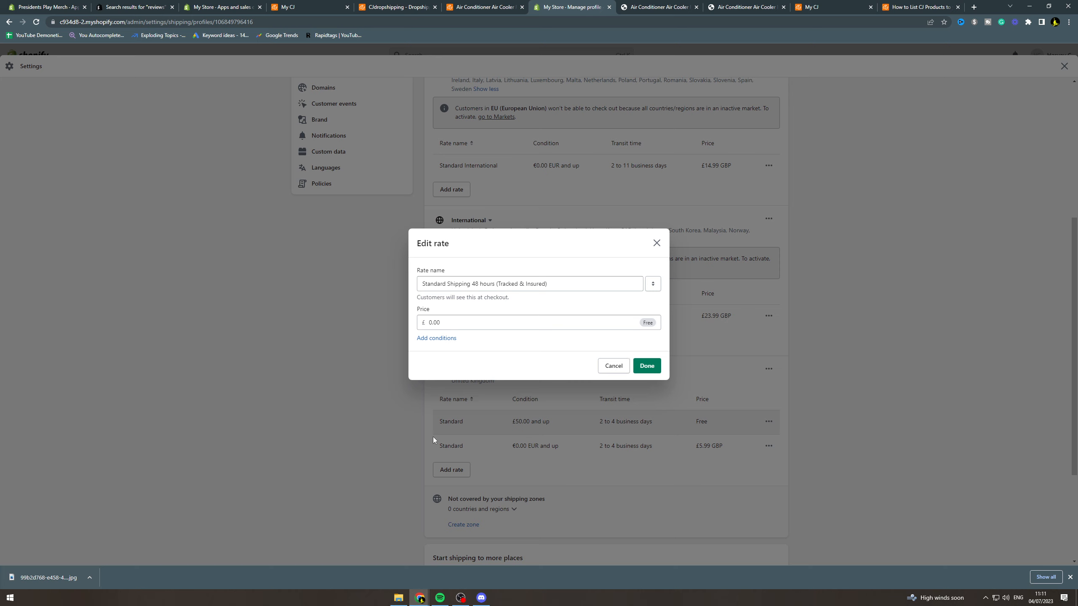
{"action": "left_click", "coordinate": [437, 338]}
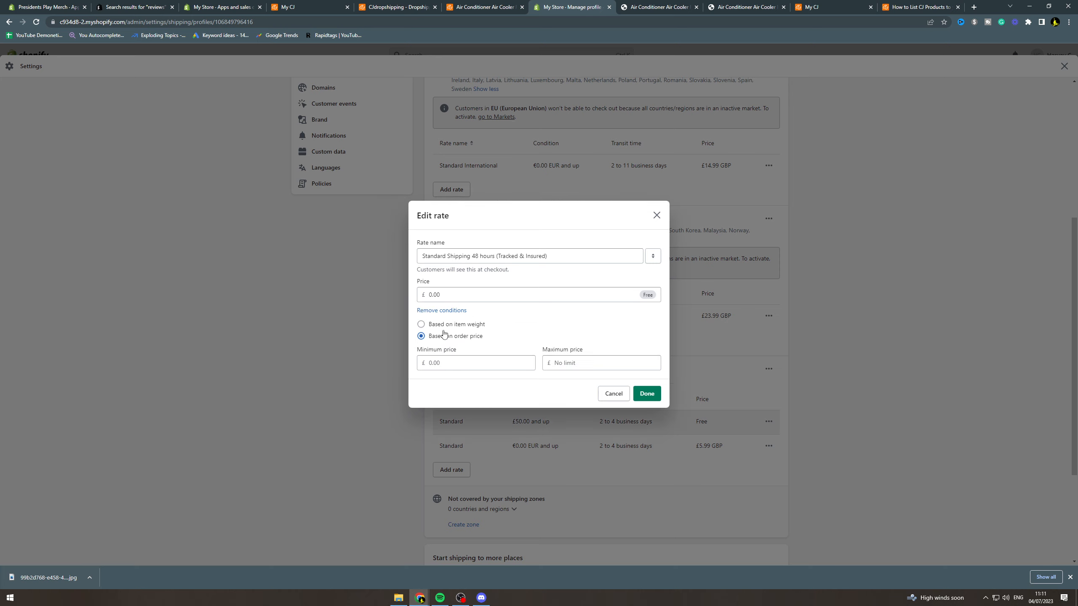
{"action": "left_click", "coordinate": [444, 326]}
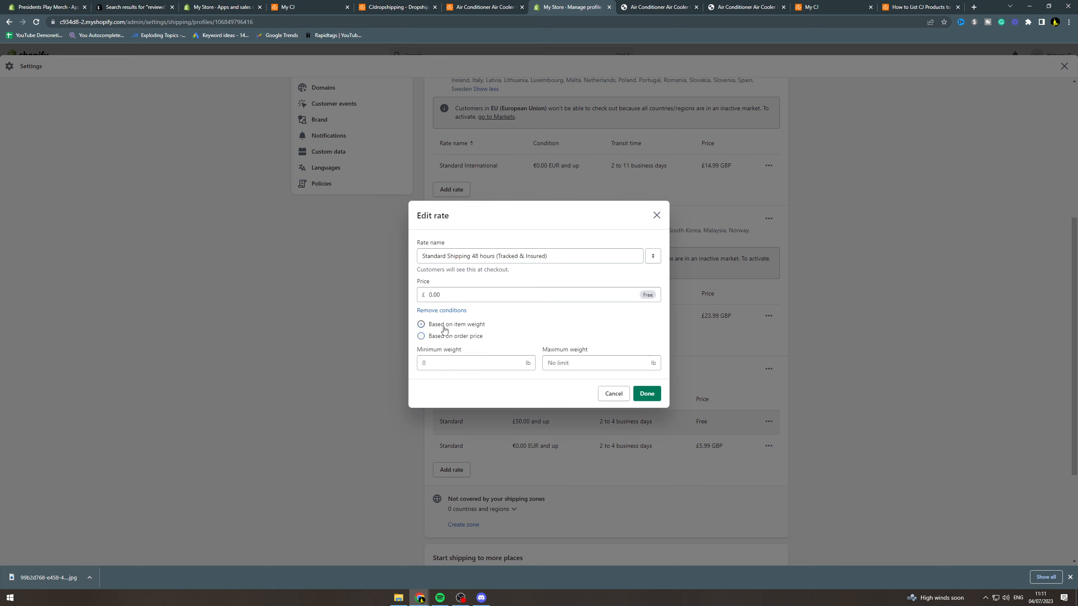
{"action": "left_click", "coordinate": [474, 337]}
{"action": "left_click", "coordinate": [468, 325]}
- Try weight limits for the rate, entering 10 lb as the minimum and clearing the maximum weight
{"action": "left_click", "coordinate": [441, 359]}
{"action": "key", "text": "Tab"}
{"action": "type", "text": "10"}
{"action": "left_click", "coordinate": [577, 329]}
{"action": "left_click_drag", "start_coordinate": [573, 363], "coordinate": [491, 357]}
{"action": "left_click", "coordinate": [450, 363]}
{"action": "type", "text": "10"}
{"action": "left_click_drag", "start_coordinate": [583, 366], "coordinate": [538, 359]}
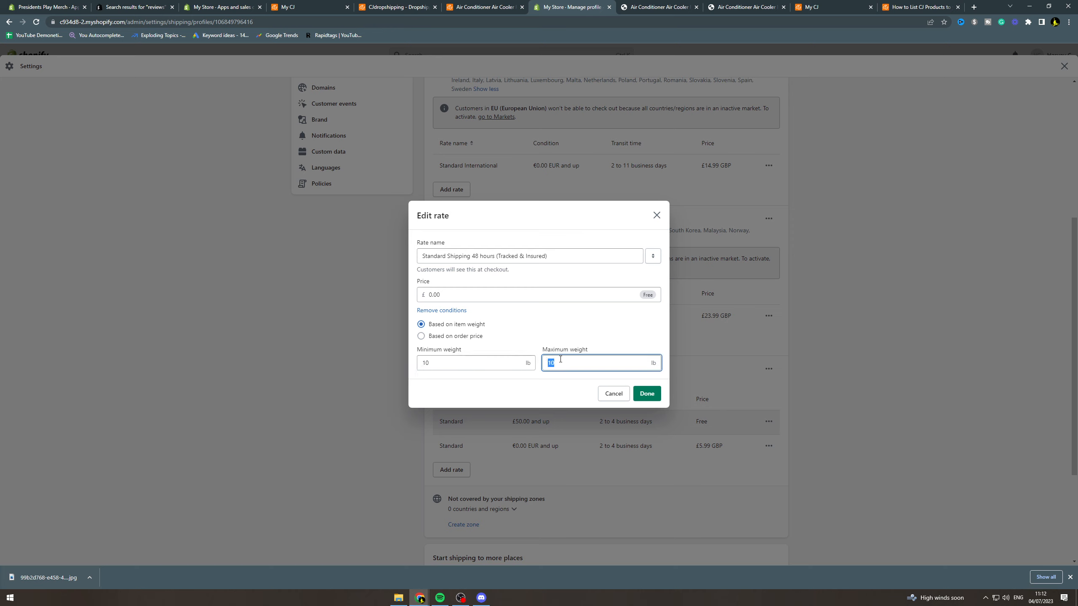
{"action": "key", "text": "BackSpace"}
{"action": "left_click", "coordinate": [570, 342]}
- Base the rate's condition on order price, with a minimum of £0 and a maximum of £50.00
{"action": "left_click", "coordinate": [477, 339]}
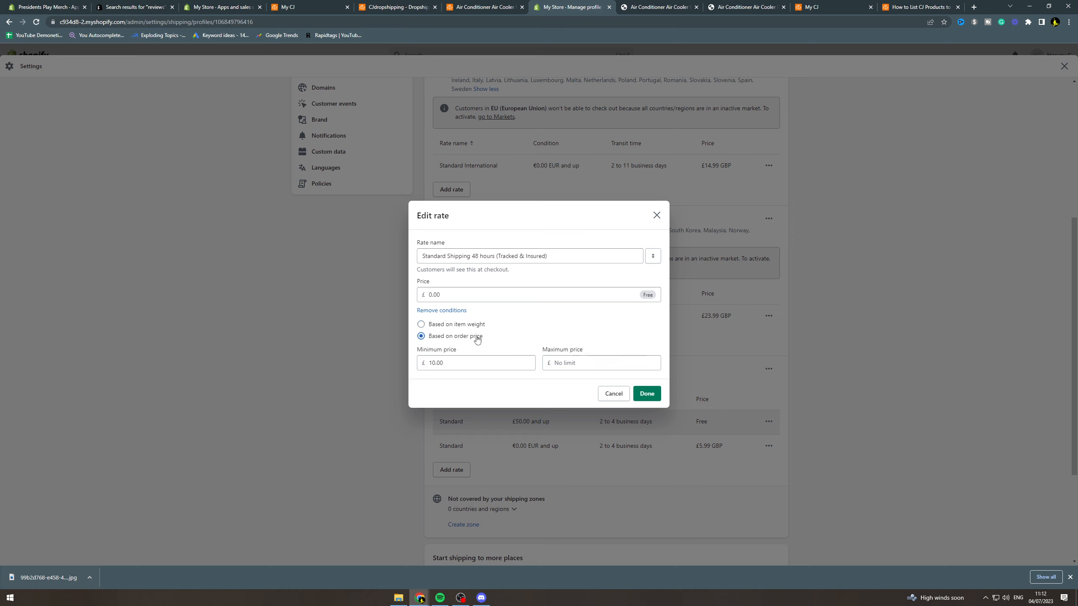
{"action": "left_click_drag", "start_coordinate": [445, 363], "coordinate": [429, 362]}
{"action": "type", "text": "0"}
{"action": "left_click", "coordinate": [488, 385]}
{"action": "left_click", "coordinate": [563, 361]}
{"action": "type", "text": "50"}
{"action": "left_click", "coordinate": [566, 387]}
- Set the rate's minimum order price to £40.00, clear the maximum price, and apply the rate changes
{"action": "left_click", "coordinate": [464, 359]}
{"action": "type", "text": "4"}
{"action": "double_click", "coordinate": [578, 363]}
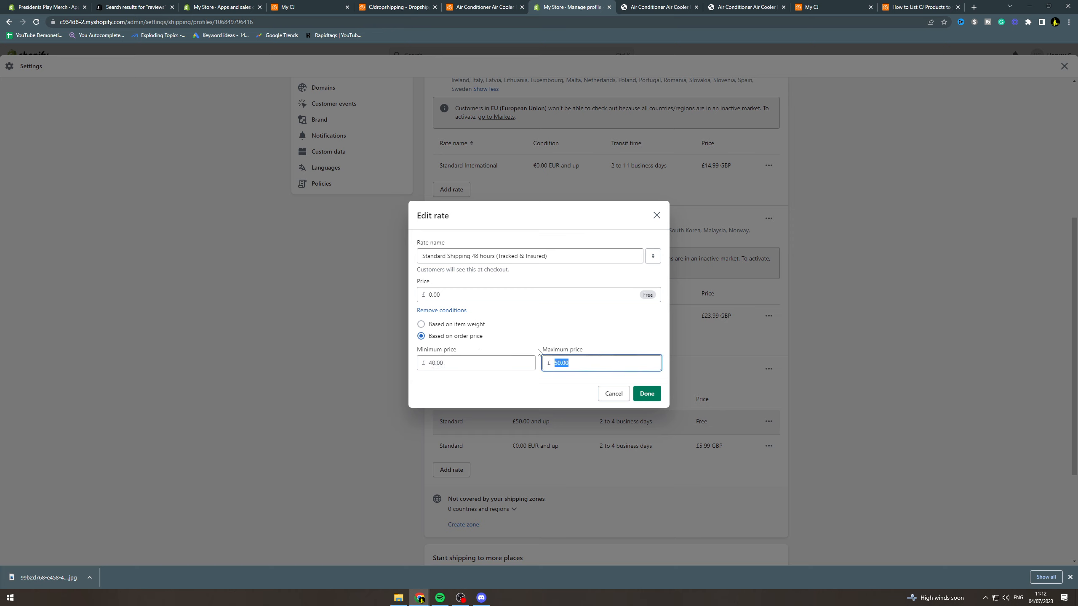
{"action": "key", "text": "BackSpace"}
{"action": "left_click", "coordinate": [580, 393]}
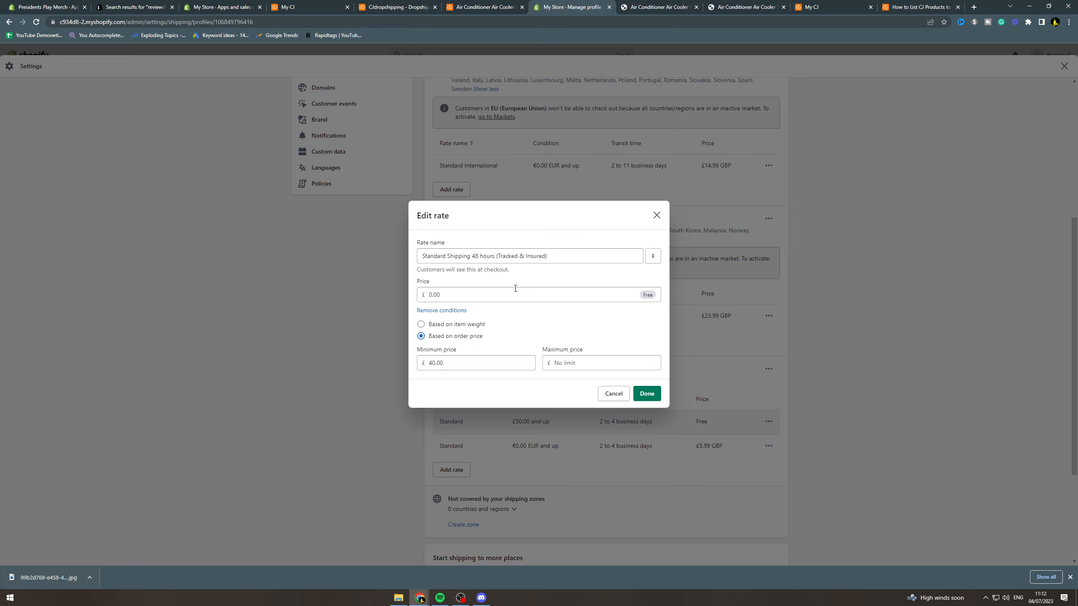
{"action": "left_click", "coordinate": [647, 394]}
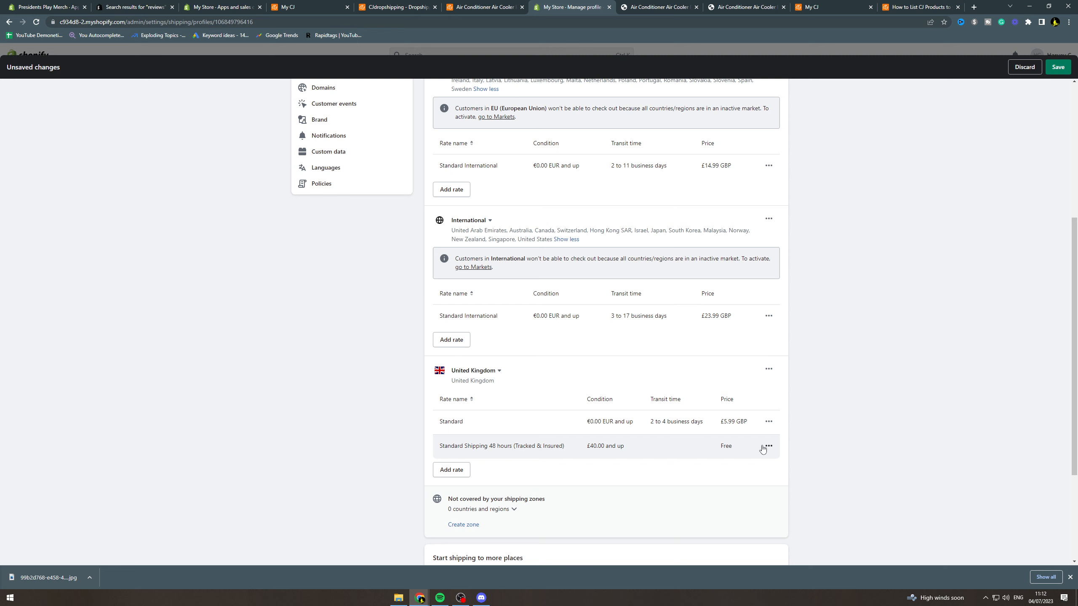
- Review the shipping zones and save the changes to the General profile
{"action": "scroll", "coordinate": [755, 447], "scroll_direction": "down", "scroll_amount": 2}
{"action": "scroll", "coordinate": [748, 445], "scroll_direction": "up", "scroll_amount": 4}
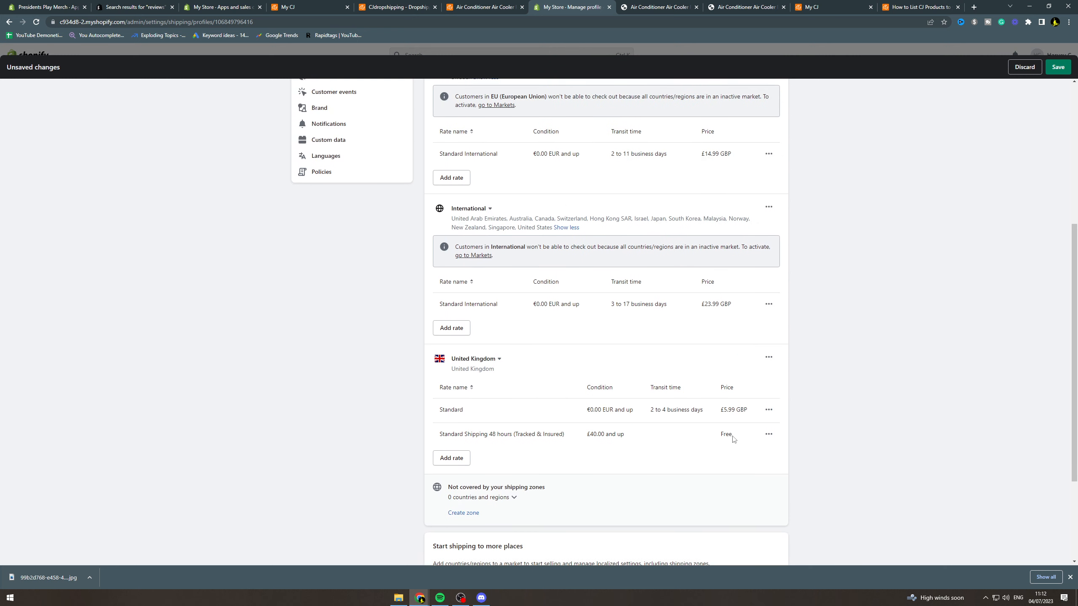
{"action": "scroll", "coordinate": [640, 425], "scroll_direction": "up", "scroll_amount": 2}
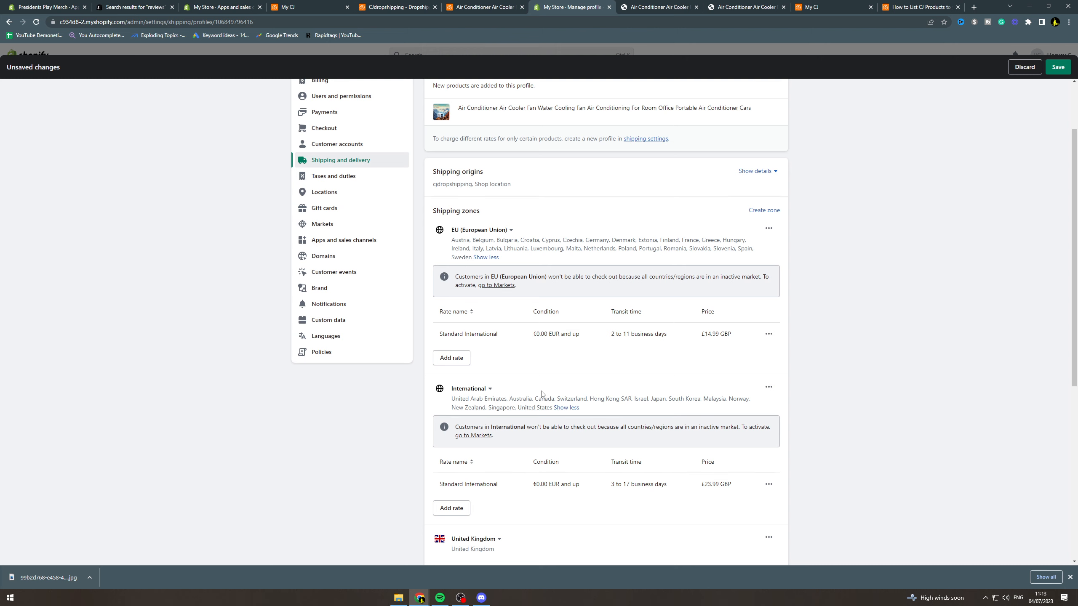
{"action": "scroll", "coordinate": [540, 395], "scroll_direction": "up", "scroll_amount": 2}
{"action": "scroll", "coordinate": [560, 412], "scroll_direction": "down", "scroll_amount": 9}
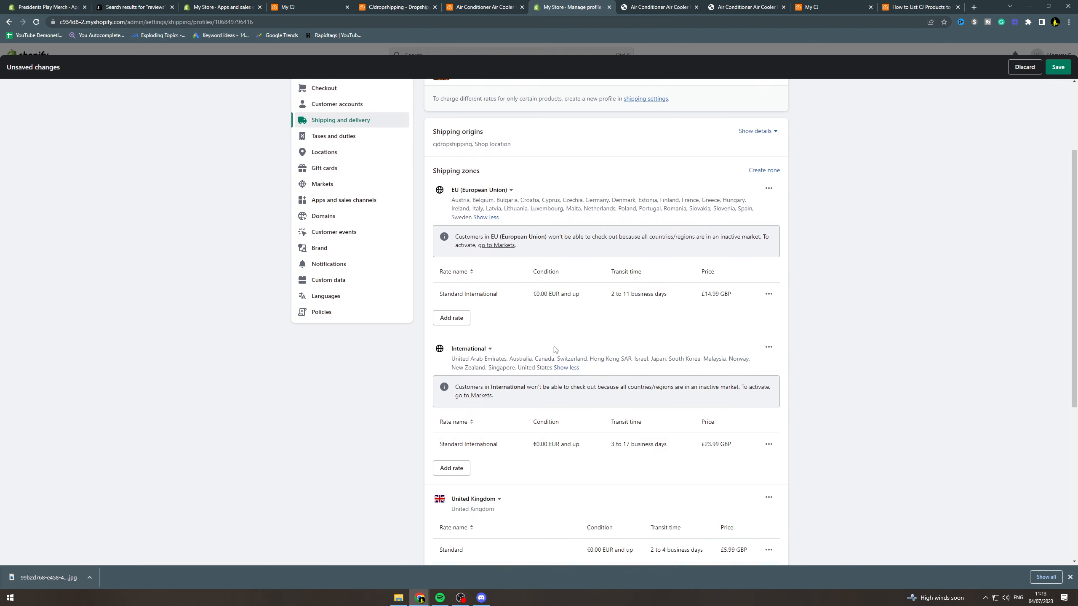
{"action": "scroll", "coordinate": [594, 416], "scroll_direction": "down", "scroll_amount": 1}
{"action": "scroll", "coordinate": [766, 265], "scroll_direction": "up", "scroll_amount": 10}
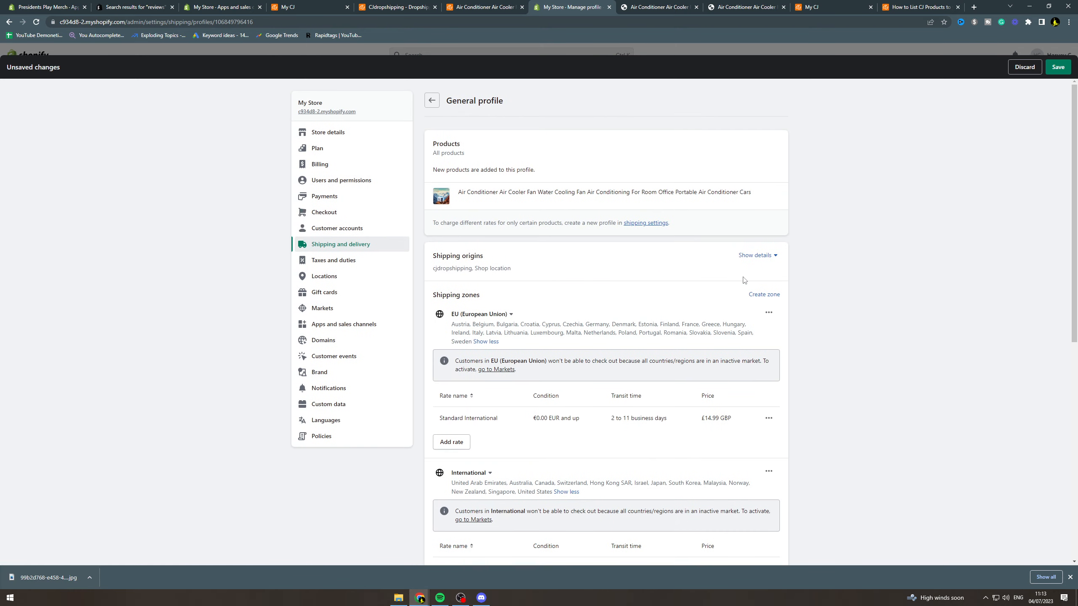
{"action": "scroll", "coordinate": [798, 348], "scroll_direction": "down", "scroll_amount": 10}
{"action": "left_click", "coordinate": [769, 515]}
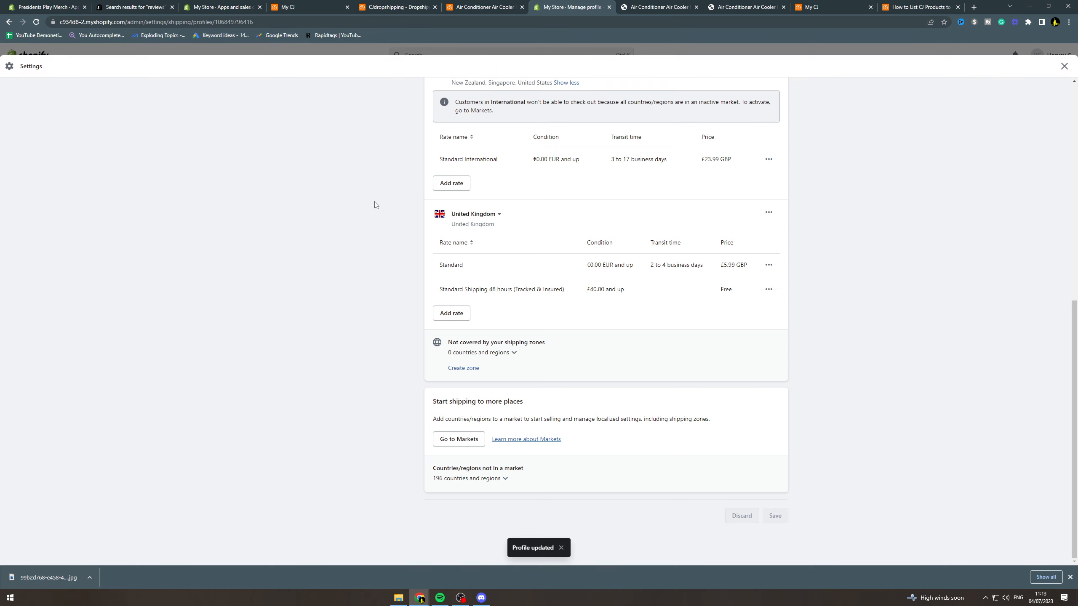
- Open the International zone's market settings, examine the countries listed under its shipping, and return to the market overview
{"action": "scroll", "coordinate": [394, 263], "scroll_direction": "up", "scroll_amount": 7}
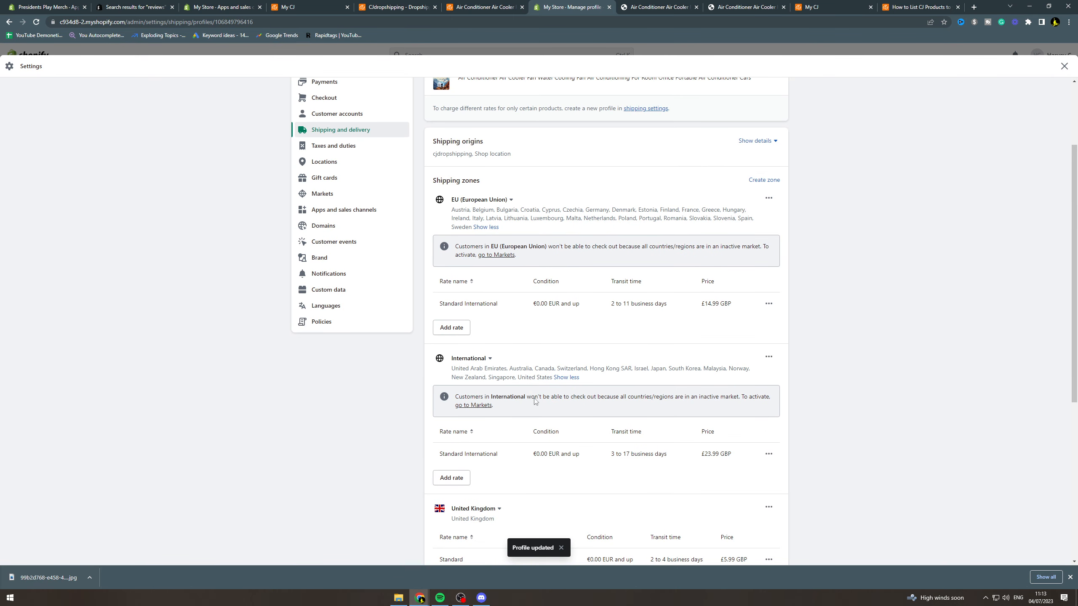
{"action": "scroll", "coordinate": [523, 401], "scroll_direction": "down", "scroll_amount": 7}
{"action": "scroll", "coordinate": [544, 393], "scroll_direction": "up", "scroll_amount": 5}
{"action": "scroll", "coordinate": [545, 389], "scroll_direction": "up", "scroll_amount": 4}
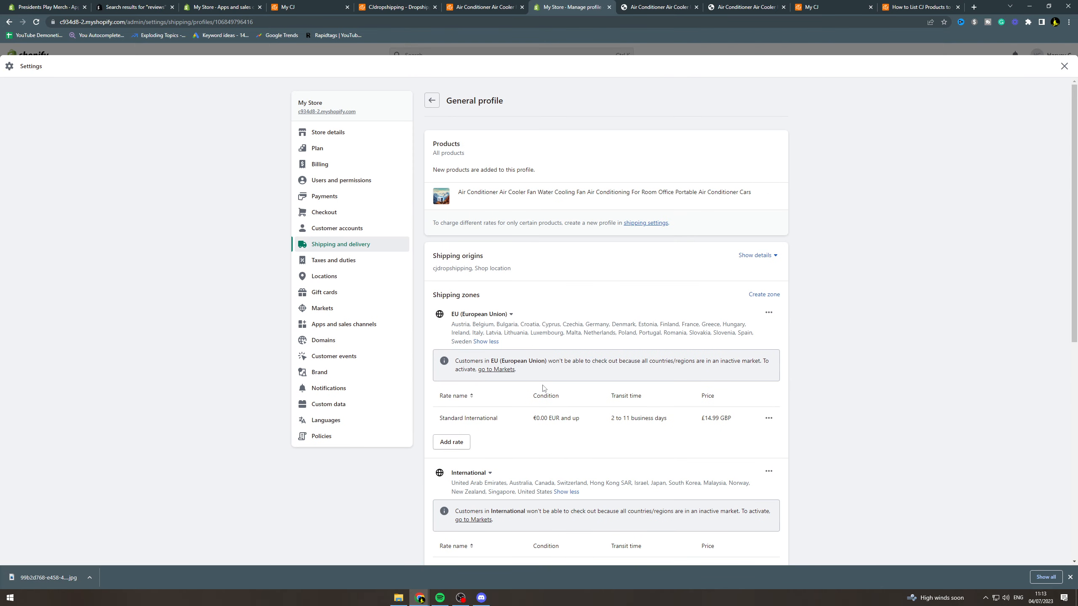
{"action": "scroll", "coordinate": [509, 383], "scroll_direction": "down", "scroll_amount": 5}
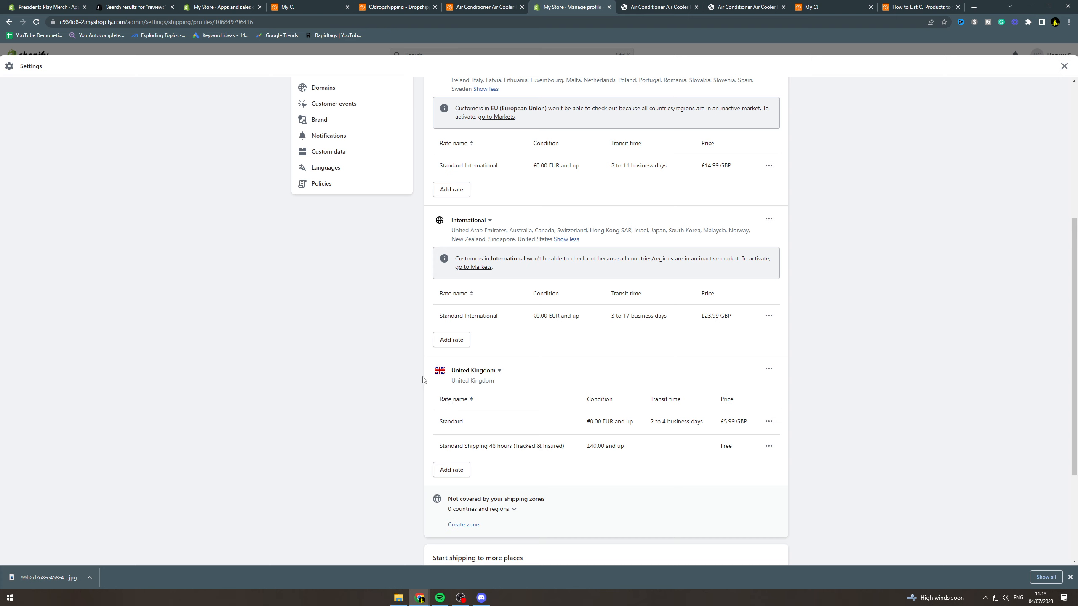
{"action": "scroll", "coordinate": [549, 225], "scroll_direction": "up", "scroll_amount": 3}
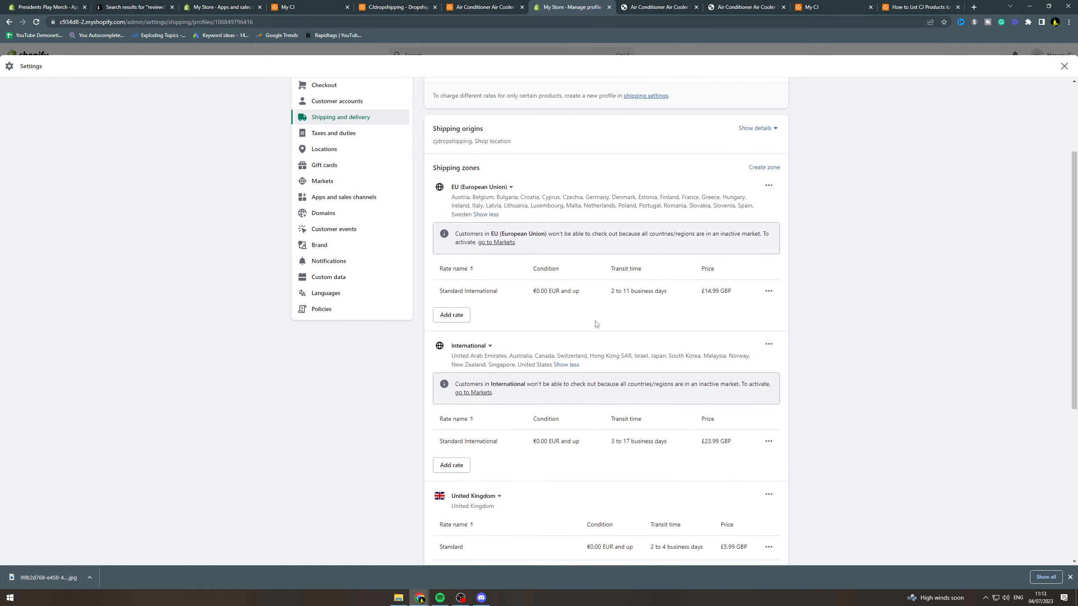
{"action": "left_click", "coordinate": [478, 394]}
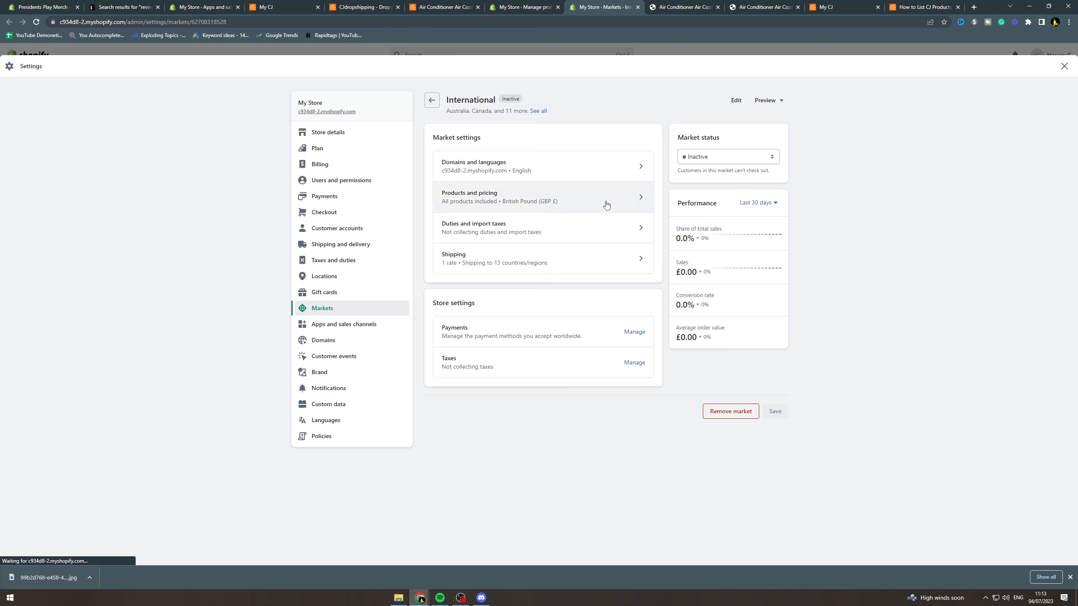
{"action": "left_click", "coordinate": [579, 256]}
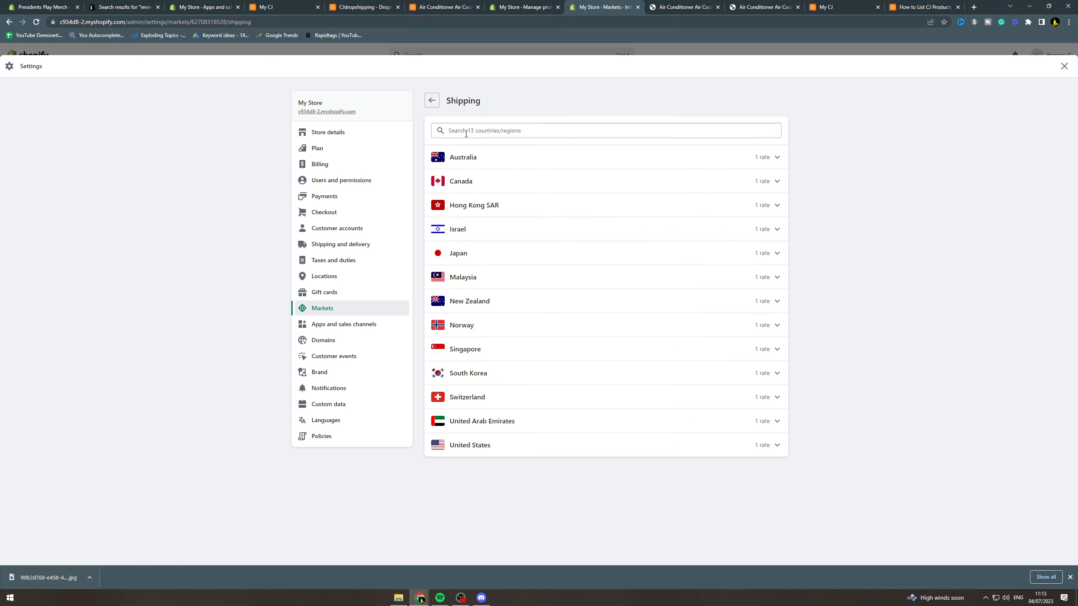
{"action": "left_click", "coordinate": [437, 100]}
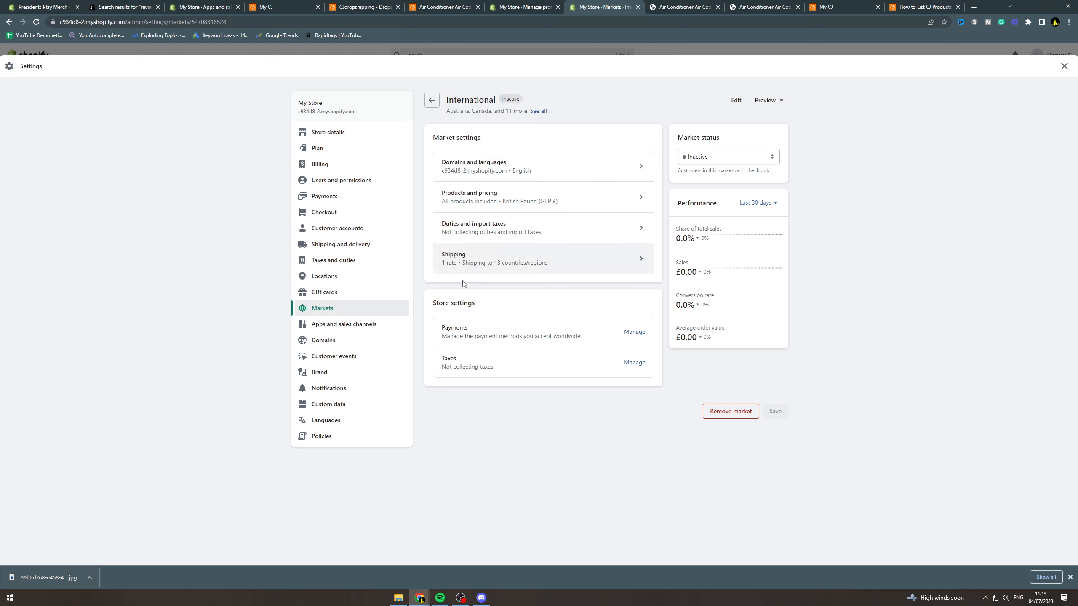
- Set the International market's status to Active, save it, and dismiss the localized experiences notice
{"action": "left_click", "coordinate": [720, 159]}
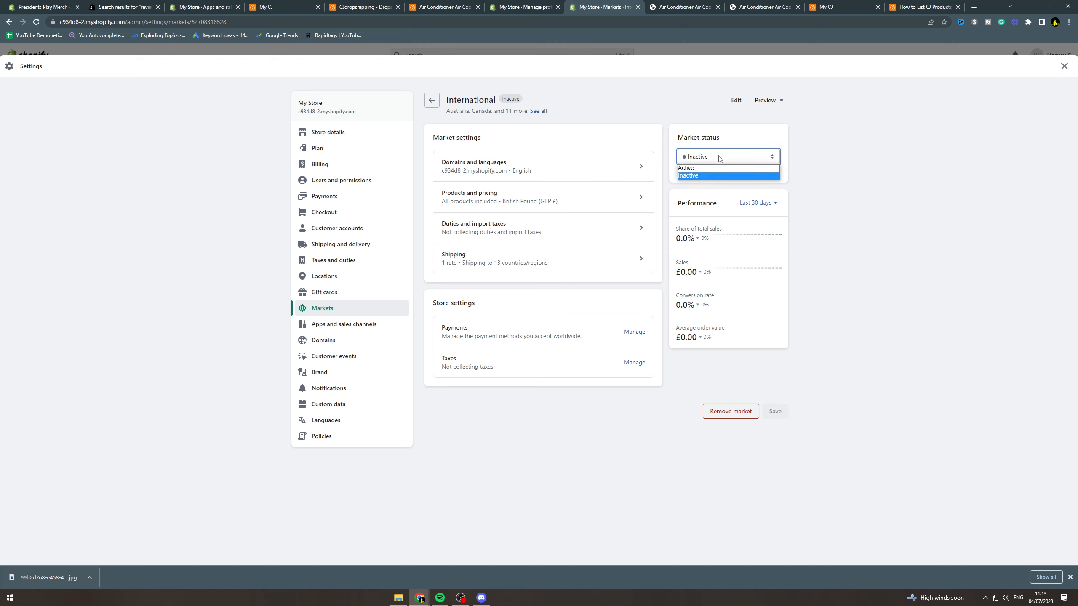
{"action": "left_click", "coordinate": [696, 169]}
{"action": "left_click", "coordinate": [778, 407]}
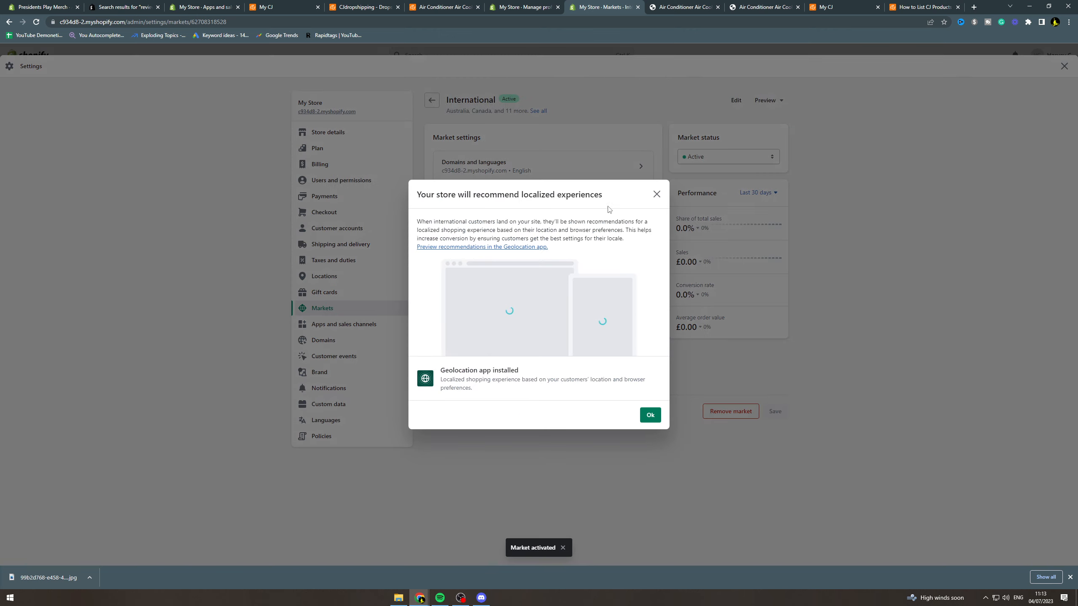
{"action": "double_click", "coordinate": [476, 188]}
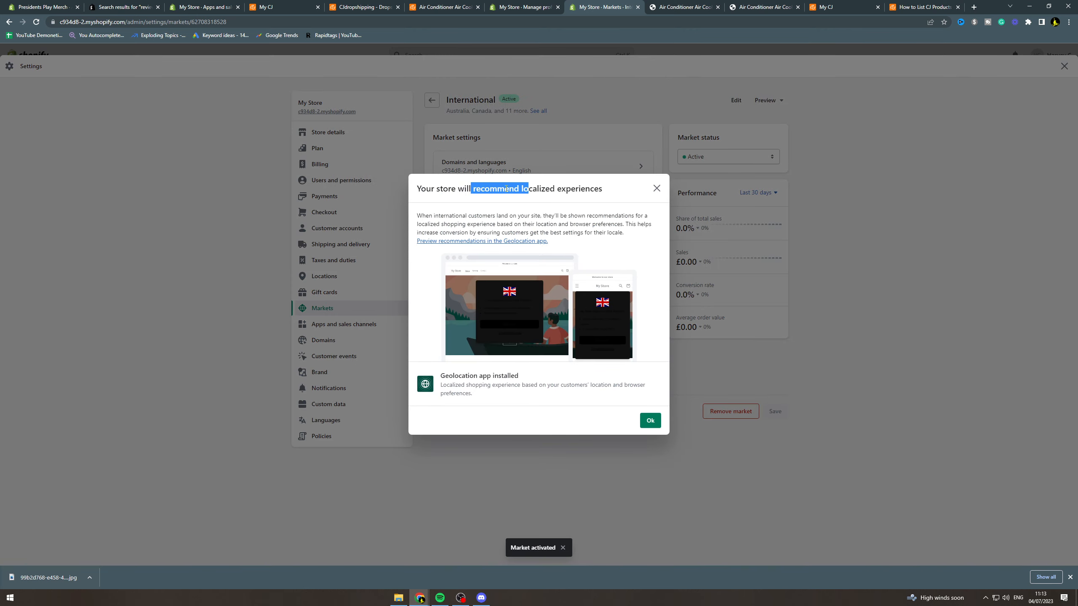
{"action": "left_click_drag", "start_coordinate": [497, 189], "coordinate": [579, 191]}
{"action": "left_click", "coordinate": [579, 191]}
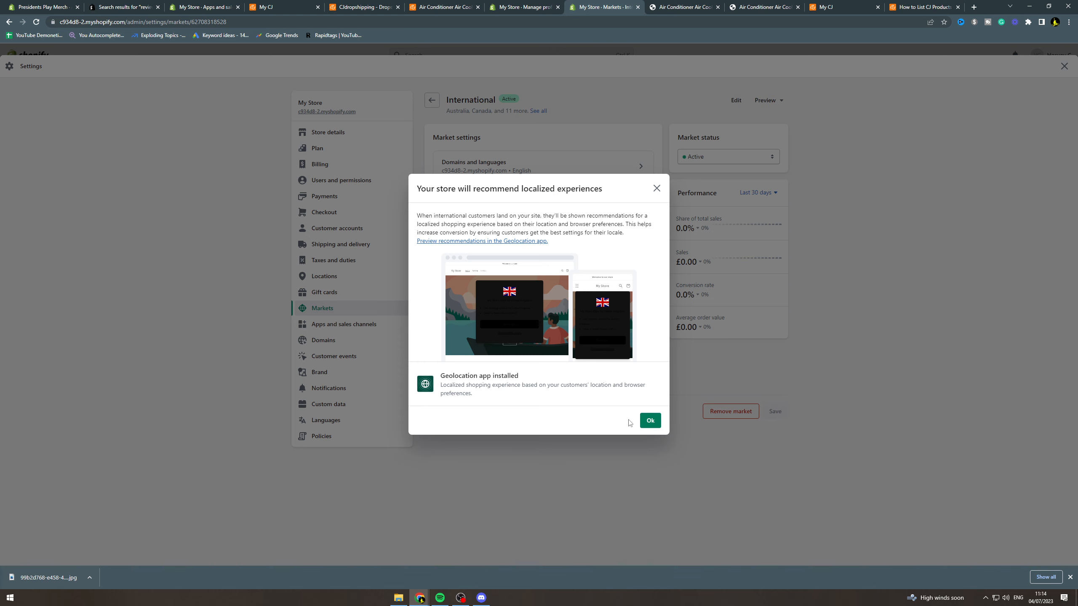
{"action": "left_click", "coordinate": [650, 421]}
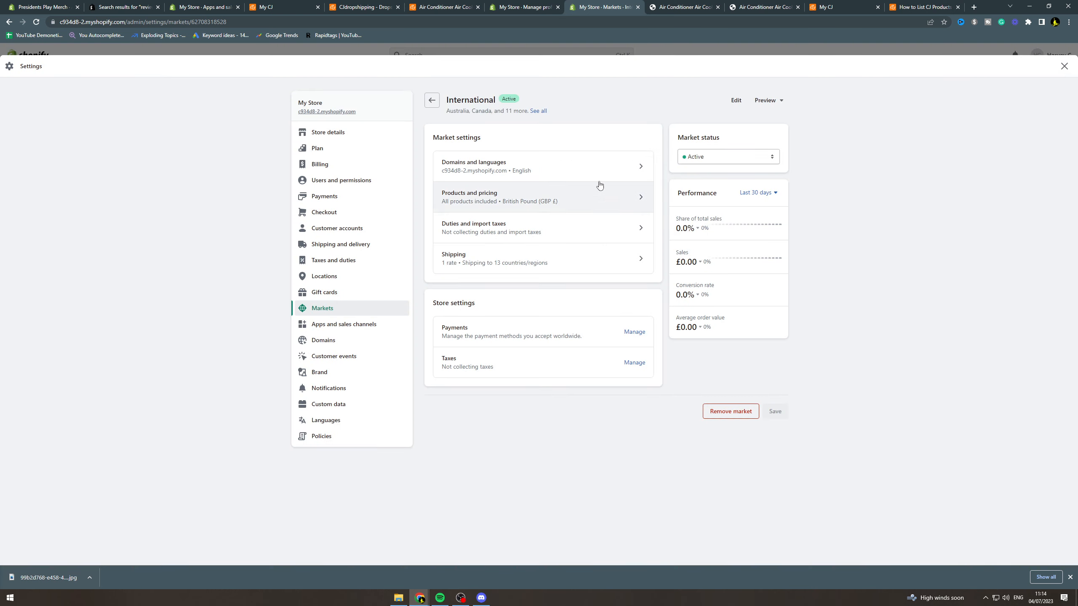
- Open the European Union market, set its status to Active, and save the change
{"action": "left_click", "coordinate": [430, 99]}
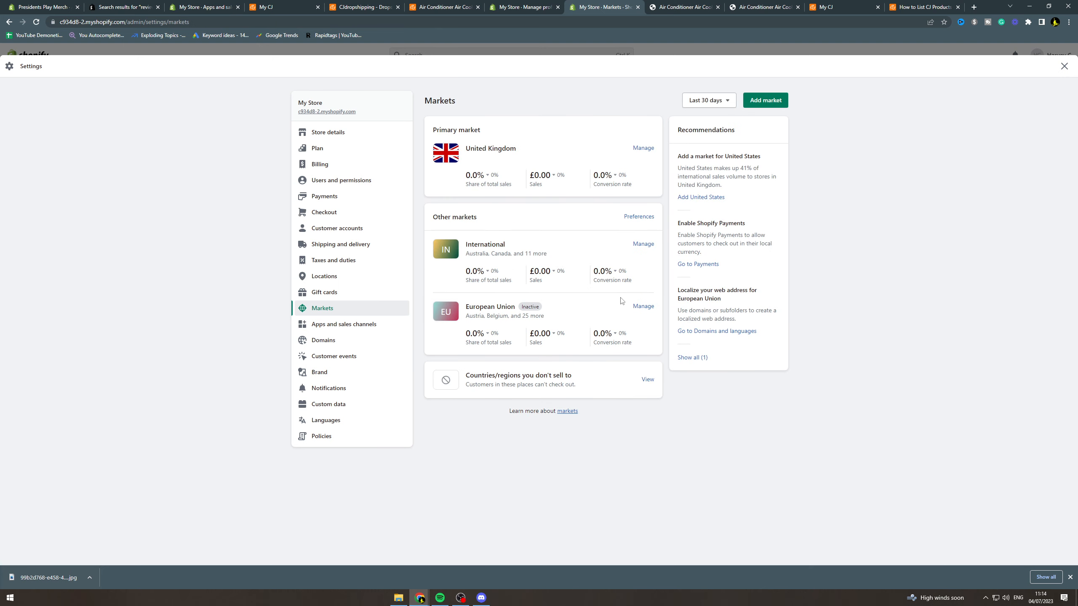
{"action": "left_click", "coordinate": [642, 306]}
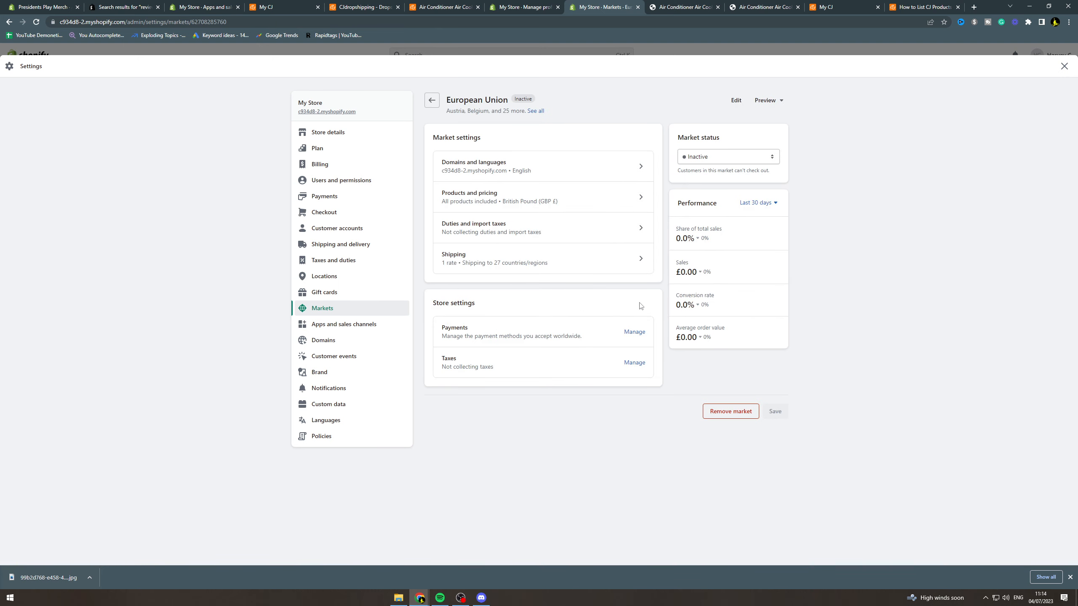
{"action": "left_click", "coordinate": [696, 162]}
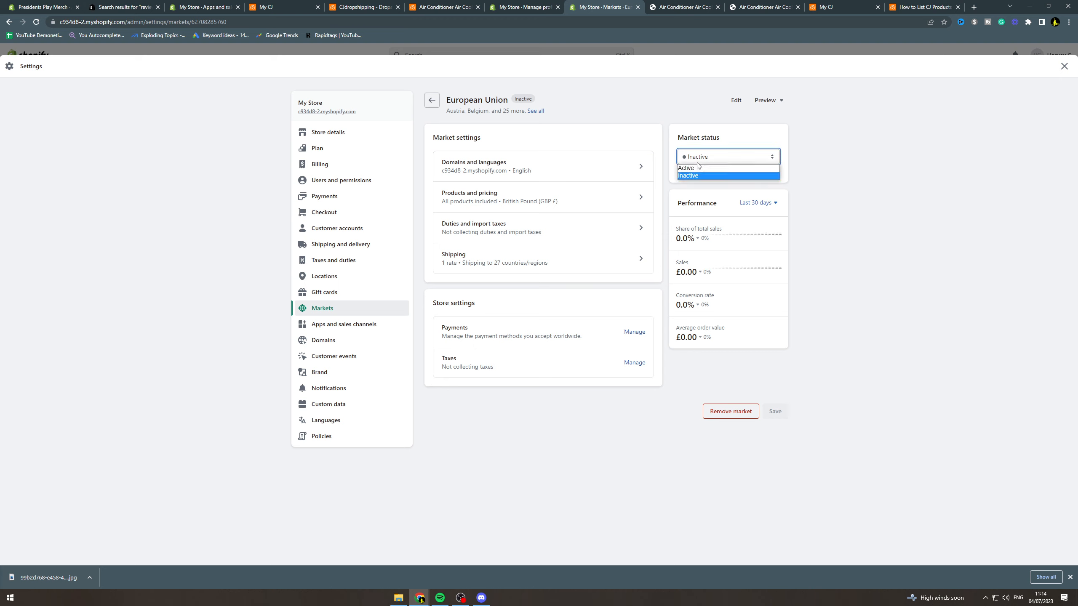
{"action": "left_click", "coordinate": [686, 167]}
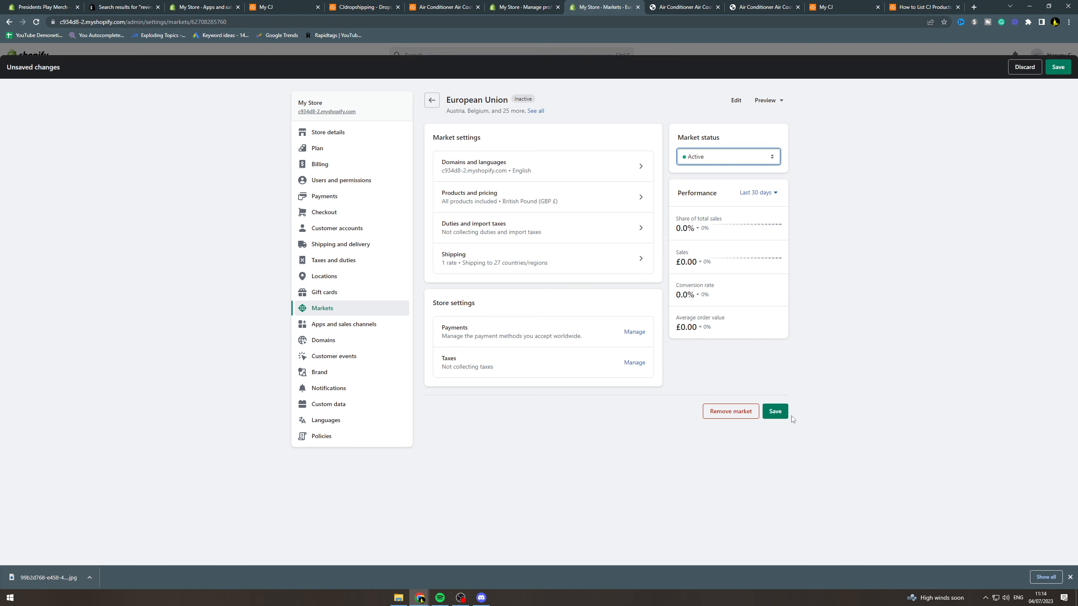
{"action": "left_click", "coordinate": [779, 419]}
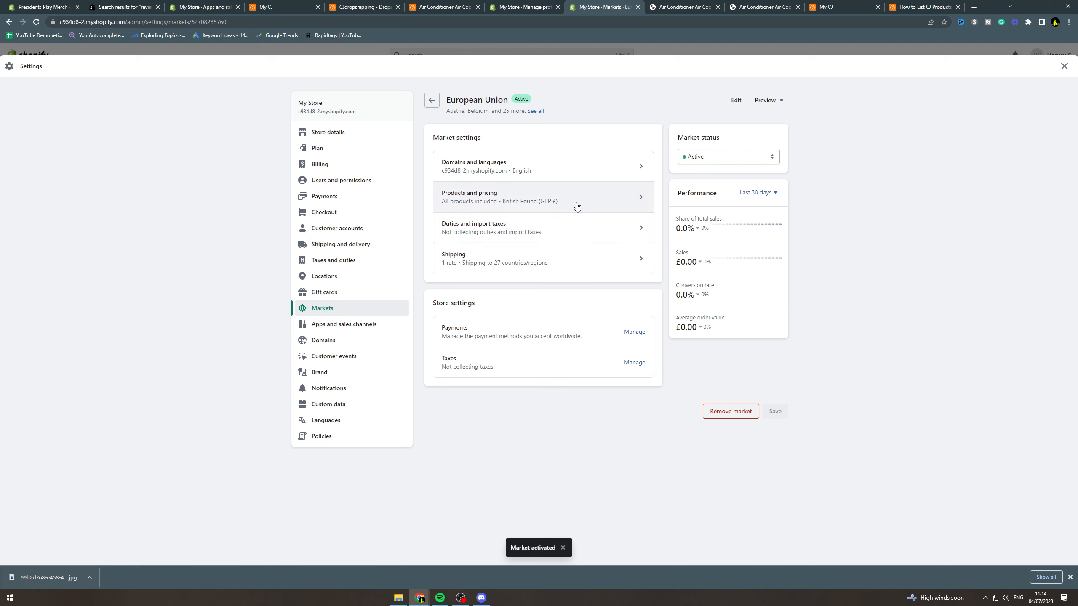
- Open the European Union market's products and pricing, and read the requirement for managing its base currency
{"action": "left_click", "coordinate": [541, 199]}
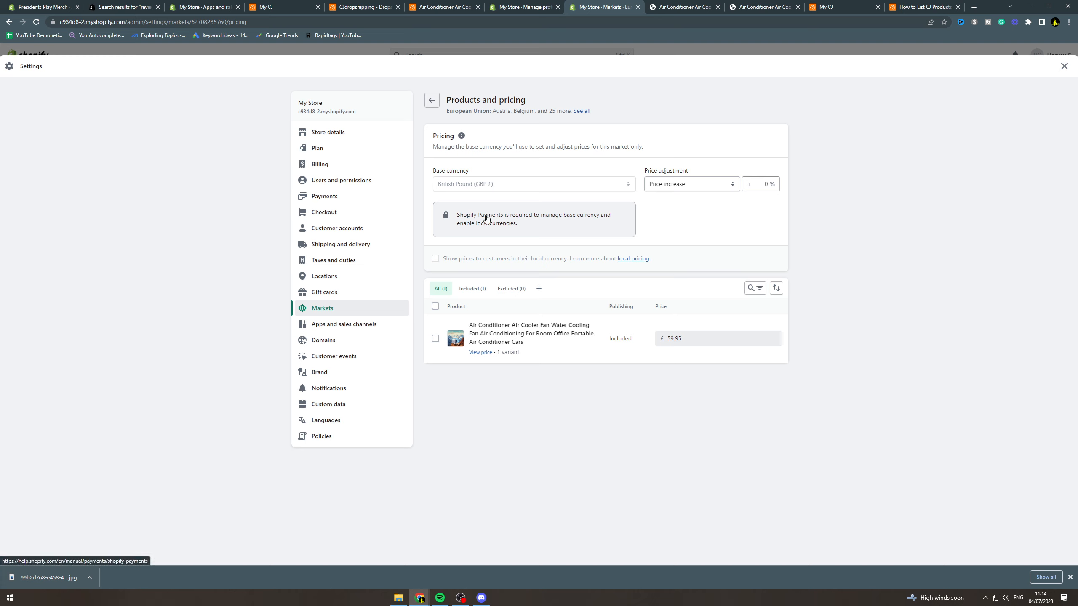
{"action": "left_click_drag", "start_coordinate": [535, 215], "coordinate": [593, 216]}
{"action": "left_click", "coordinate": [567, 224]}
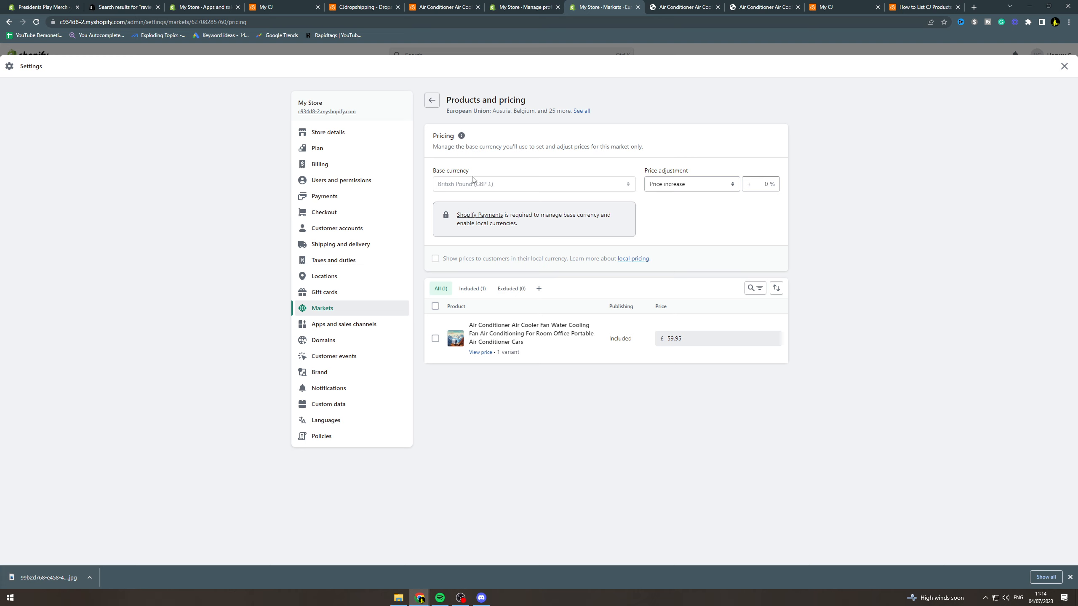
- Try a 10% price increase for the European Union market, and leave its products and pricing without saving
{"action": "left_click", "coordinate": [698, 187]}
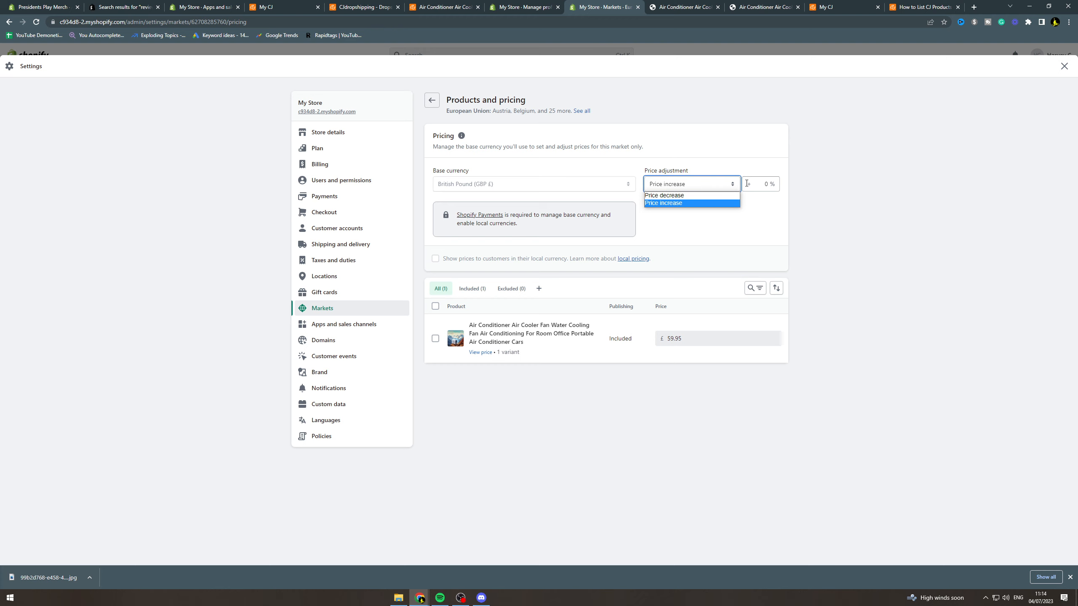
{"action": "left_click", "coordinate": [757, 185]}
{"action": "type", "text": "1"}
{"action": "left_click", "coordinate": [817, 193]}
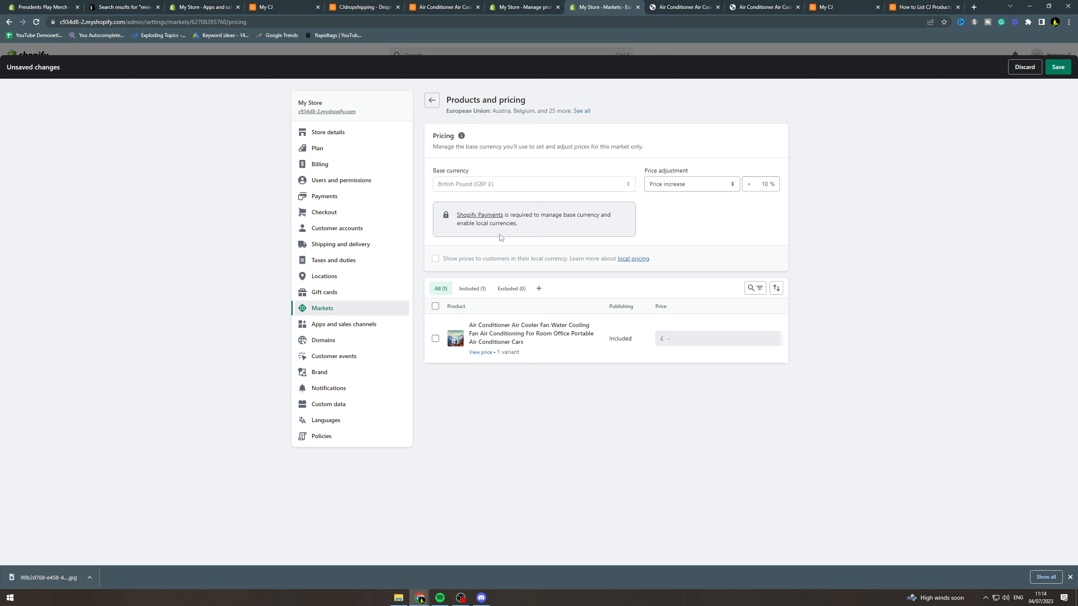
{"action": "left_click", "coordinate": [431, 103]}
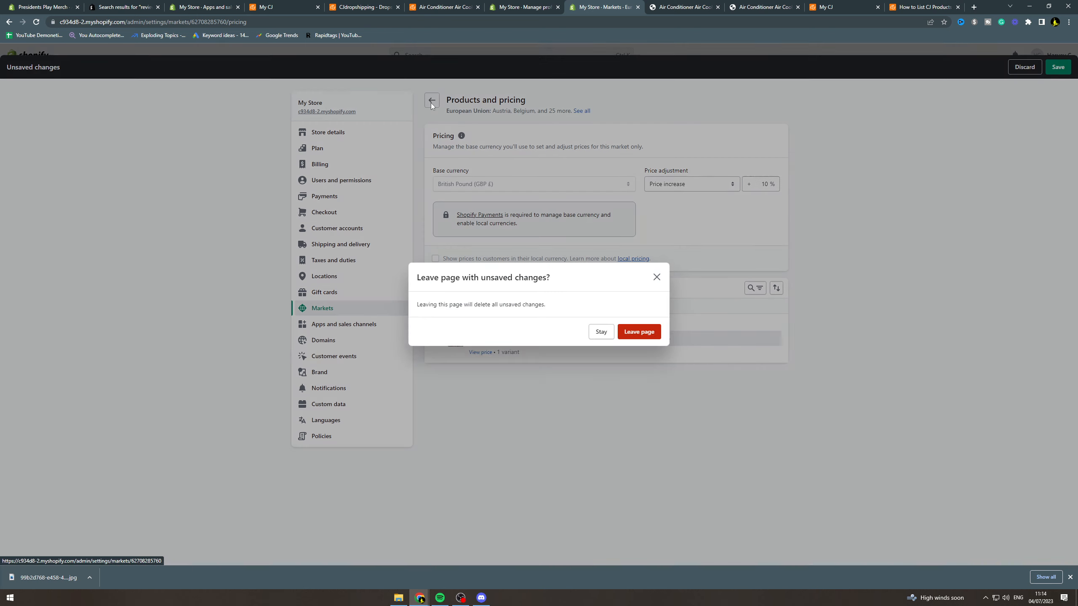
{"action": "left_click", "coordinate": [633, 334]}
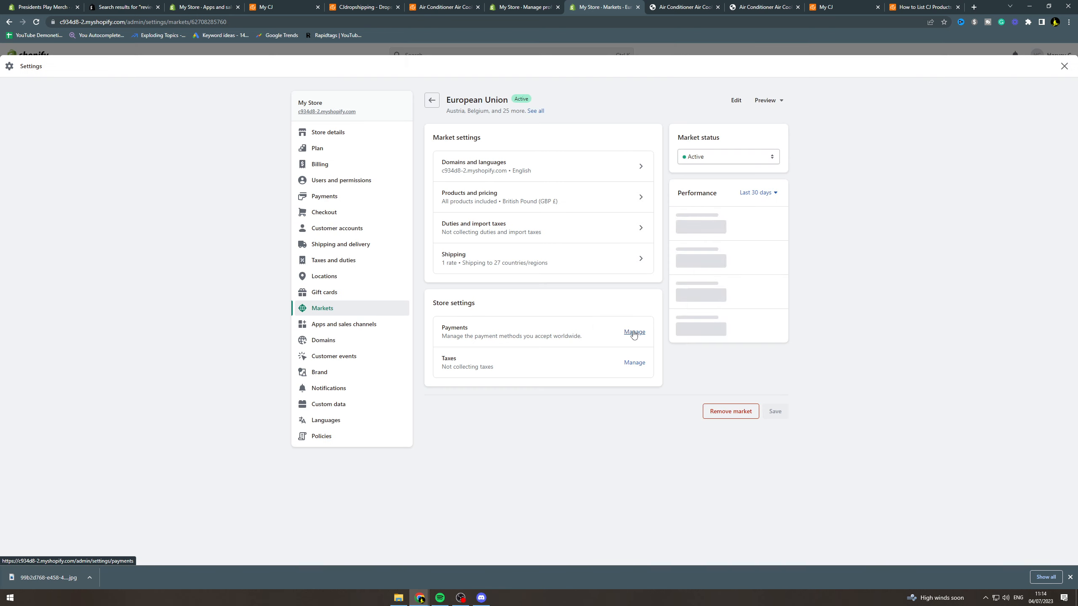
- Open the European Union market's shipping settings and look through the full list of countries and their rates
{"action": "left_click", "coordinate": [521, 260]}
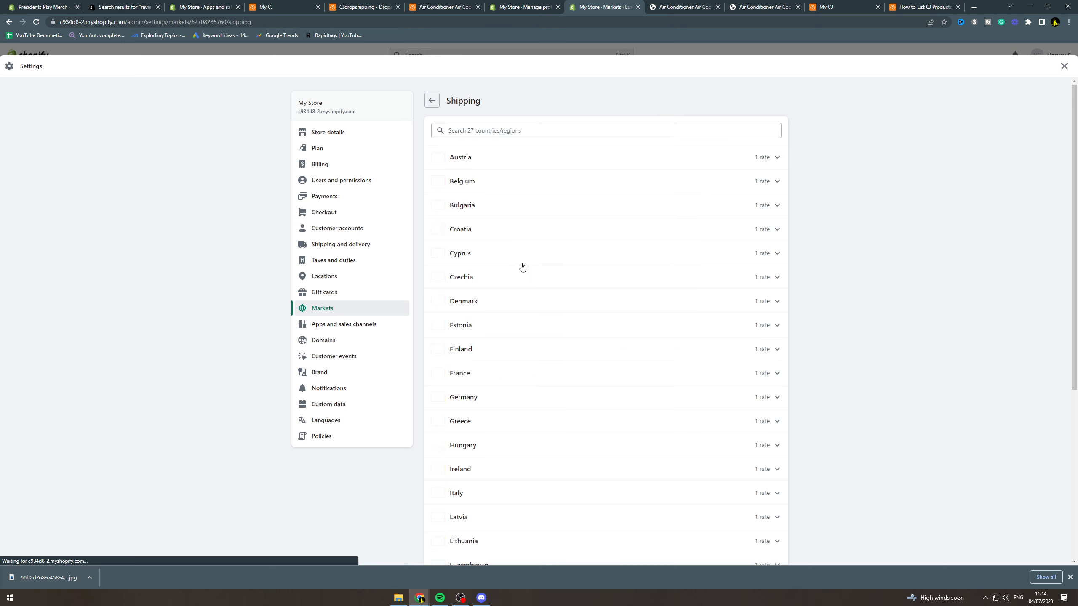
{"action": "left_click", "coordinate": [432, 101]}
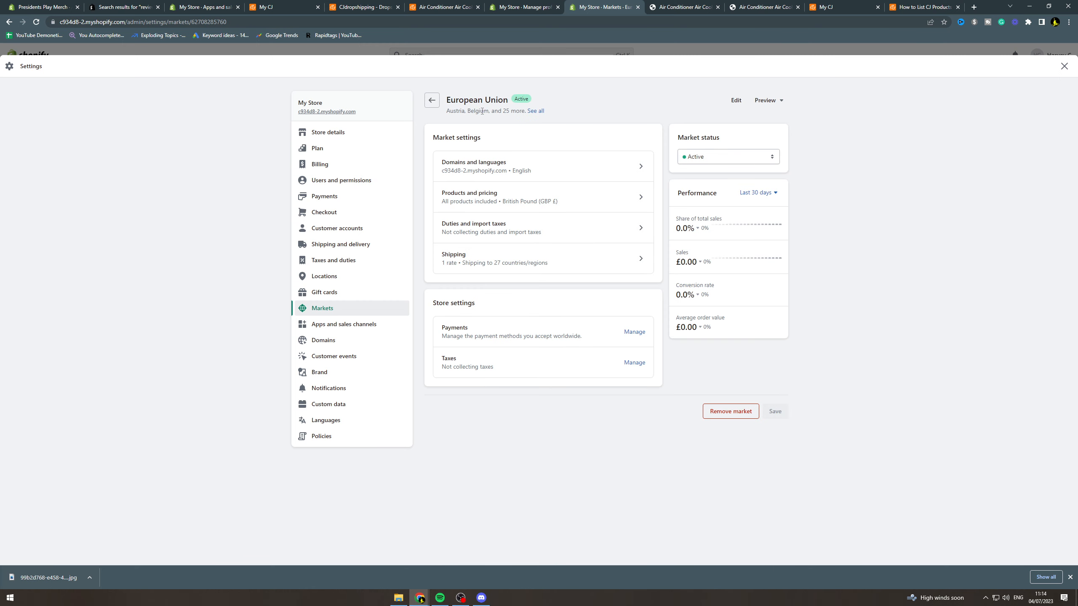
{"action": "left_click", "coordinate": [568, 251]}
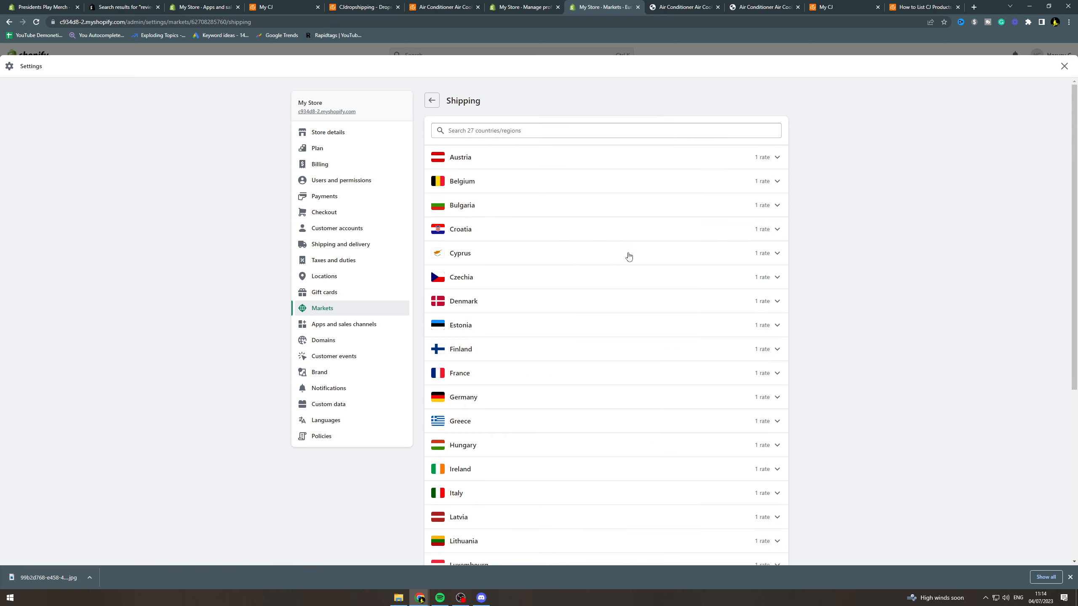
{"action": "scroll", "coordinate": [679, 275], "scroll_direction": "down", "scroll_amount": 3}
{"action": "scroll", "coordinate": [594, 353], "scroll_direction": "down", "scroll_amount": 3}
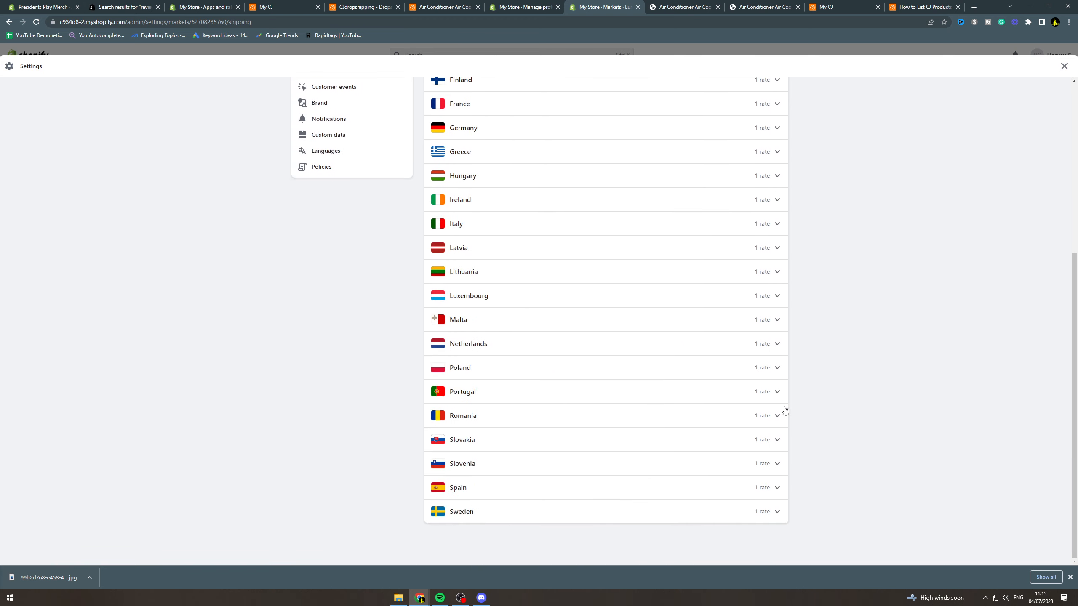
{"action": "scroll", "coordinate": [739, 397], "scroll_direction": "up", "scroll_amount": 6}
- Search the shipping countries for Spain, expand its rate, and read the Standard International price and delivery time
{"action": "left_click", "coordinate": [520, 130]}
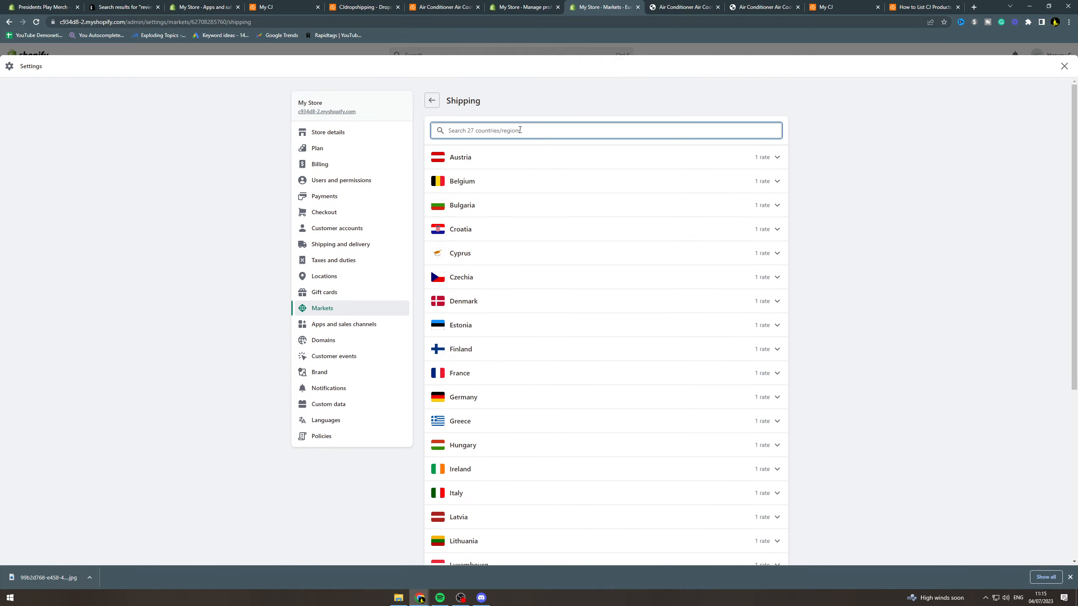
{"action": "type", "text": "spai"}
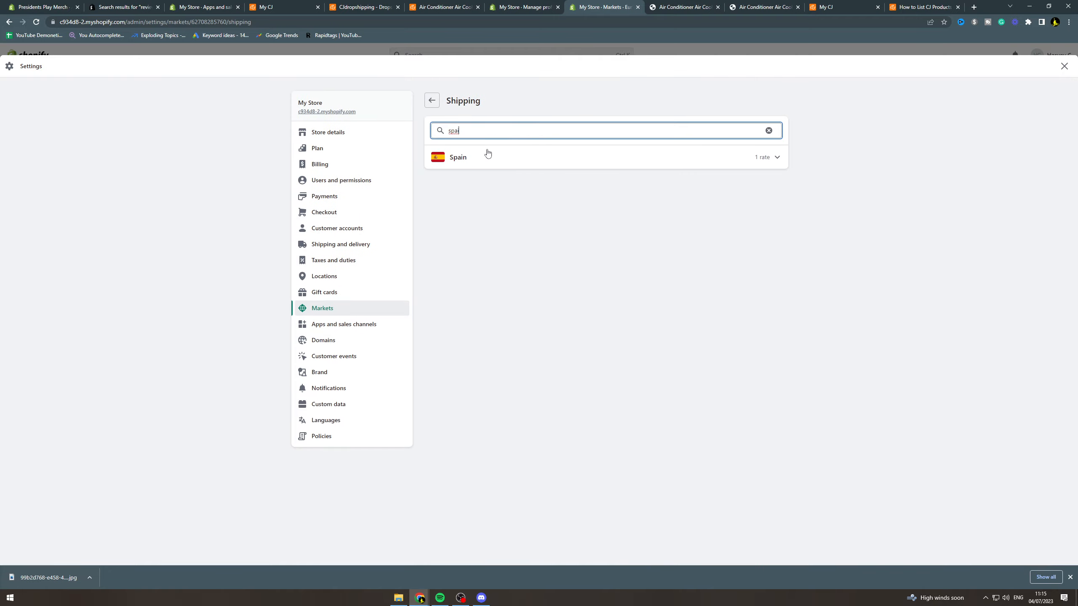
{"action": "left_click", "coordinate": [761, 158]}
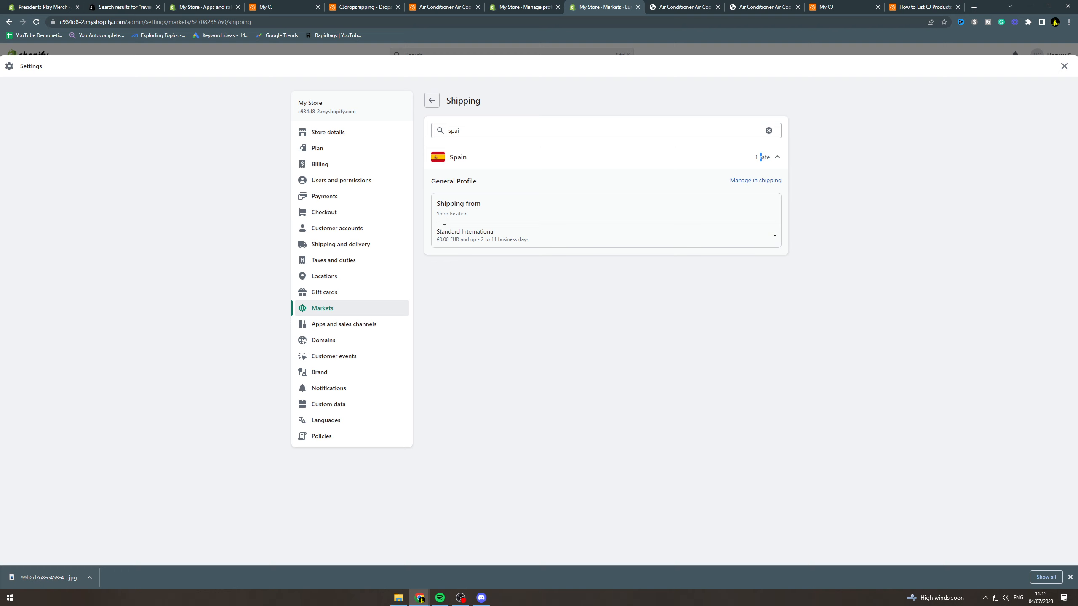
{"action": "left_click_drag", "start_coordinate": [440, 239], "coordinate": [462, 241]}
{"action": "left_click", "coordinate": [474, 241]}
{"action": "left_click_drag", "start_coordinate": [533, 244], "coordinate": [513, 241]}
{"action": "left_click", "coordinate": [509, 241]}
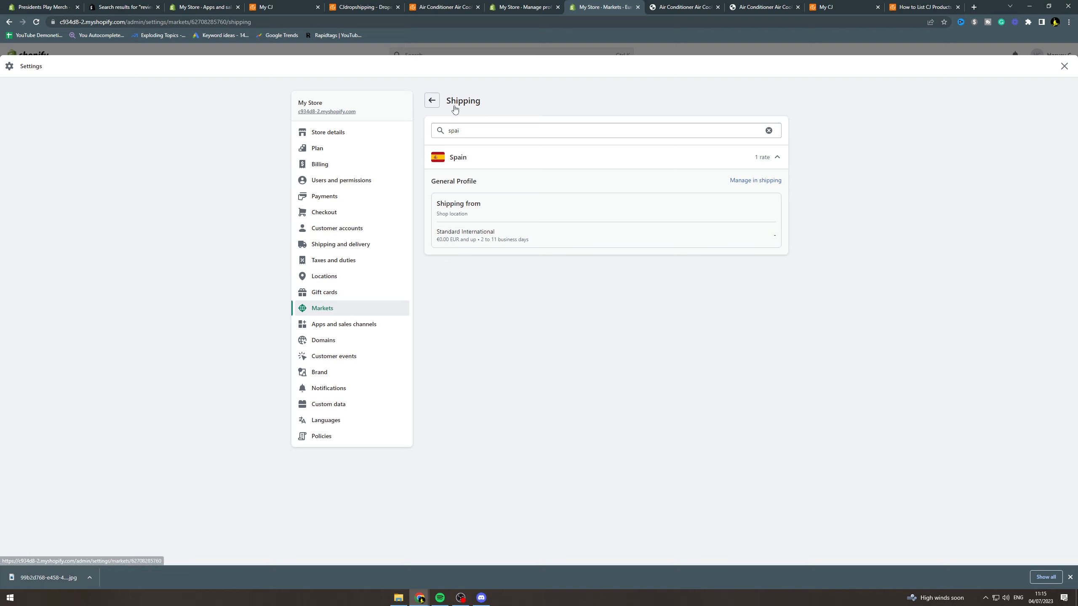
- Leave the European Union market and open the store's shipping and delivery settings
{"action": "left_click", "coordinate": [434, 101]}
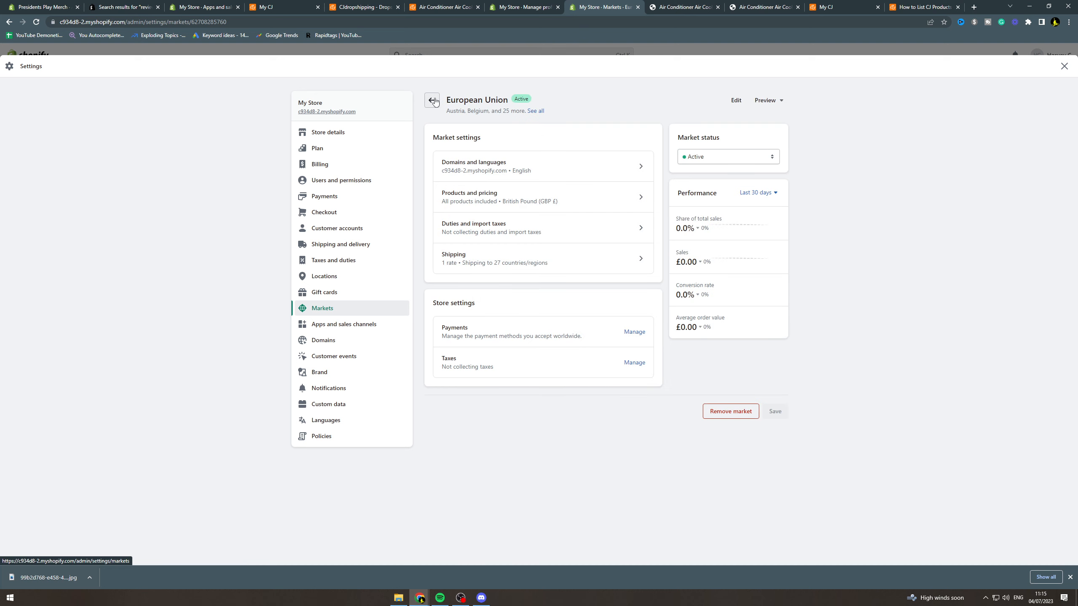
{"action": "left_click", "coordinate": [433, 101]}
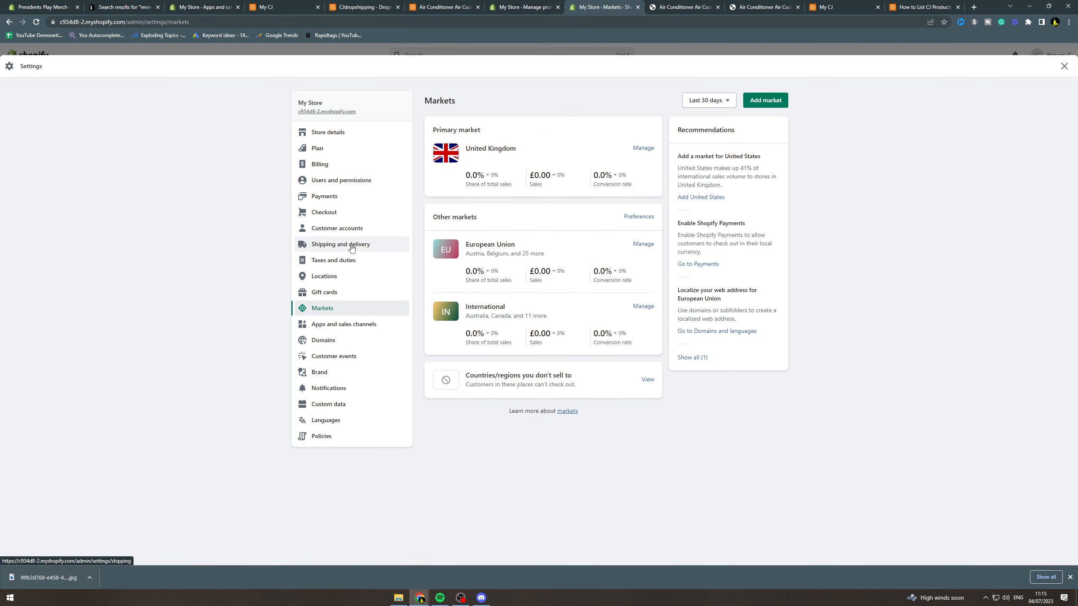
{"action": "left_click", "coordinate": [373, 248]}
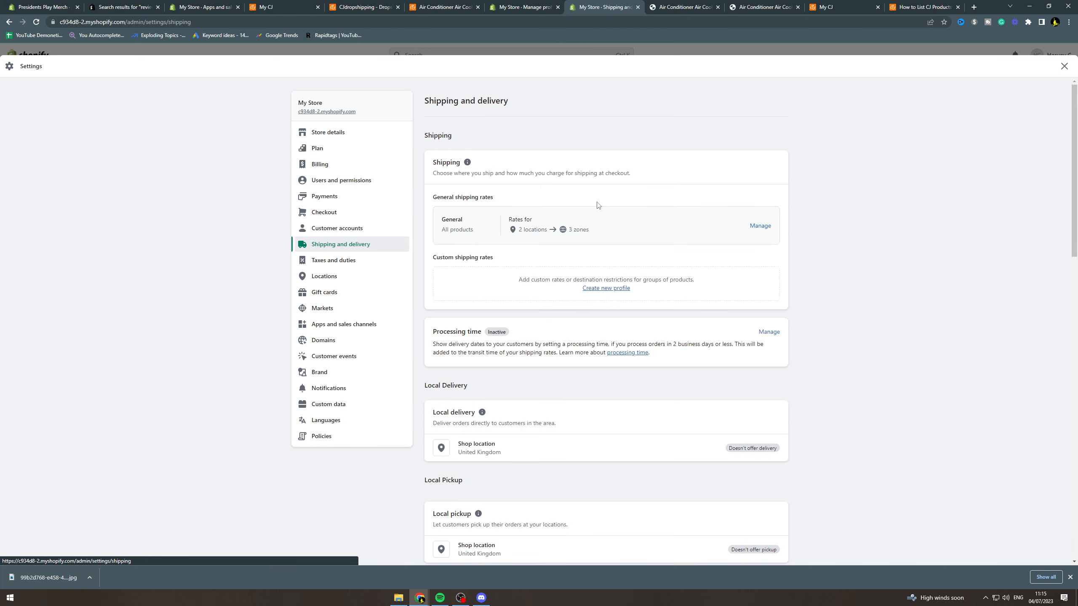
- Try using processing time to show delivery dates at checkout, view the available processing times, and turn the option back off
{"action": "scroll", "coordinate": [598, 205], "scroll_direction": "down", "scroll_amount": 1}
{"action": "left_click", "coordinate": [771, 295]}
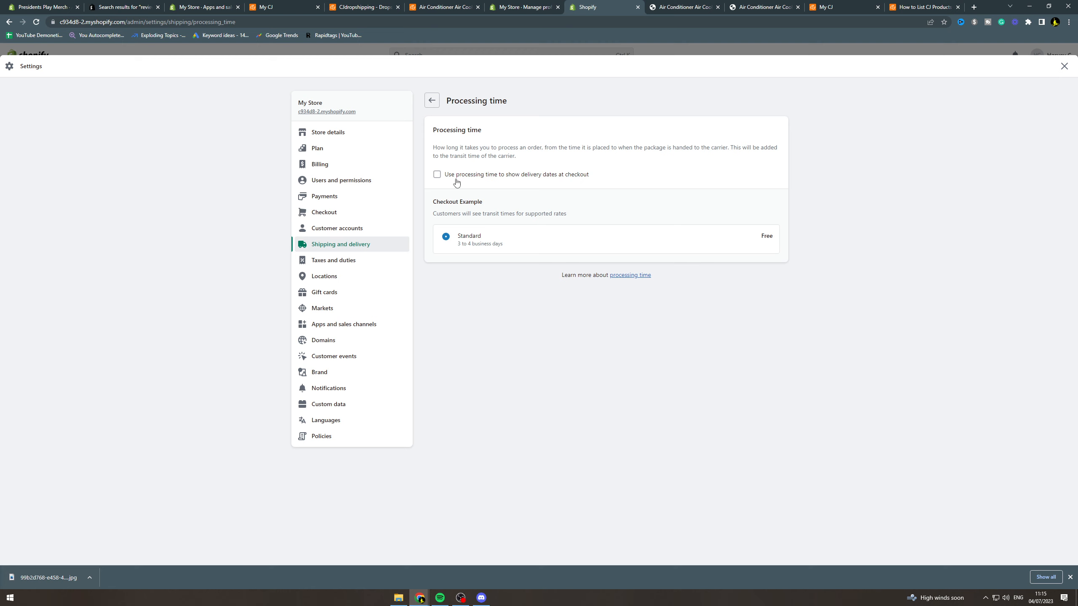
{"action": "left_click", "coordinate": [437, 175]}
{"action": "left_click", "coordinate": [480, 205]}
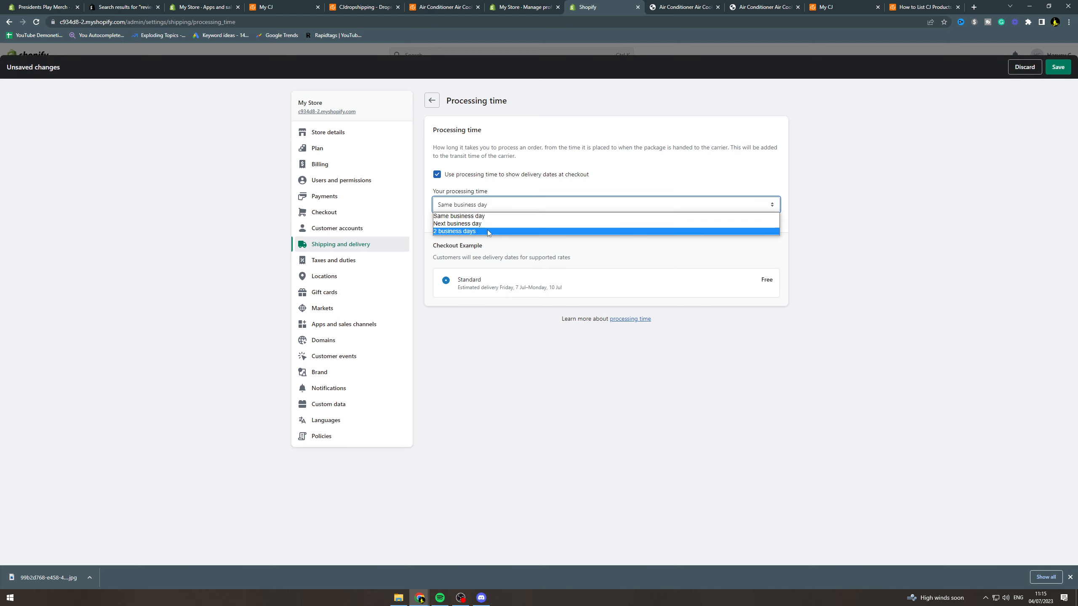
{"action": "left_click_drag", "start_coordinate": [559, 174], "coordinate": [596, 149]}
{"action": "left_click", "coordinate": [505, 156]}
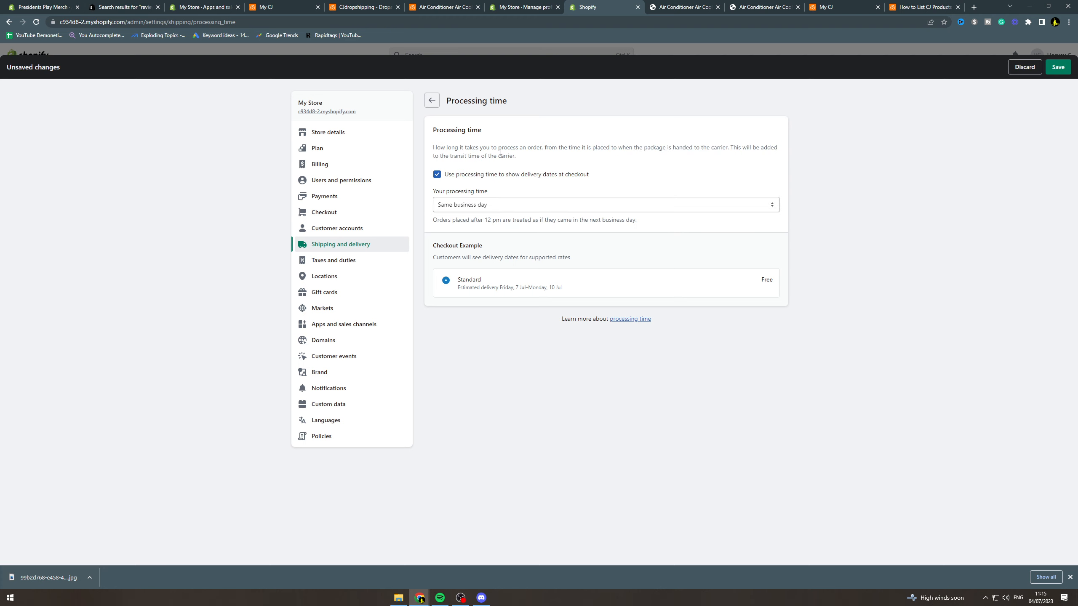
{"action": "left_click", "coordinate": [440, 175]}
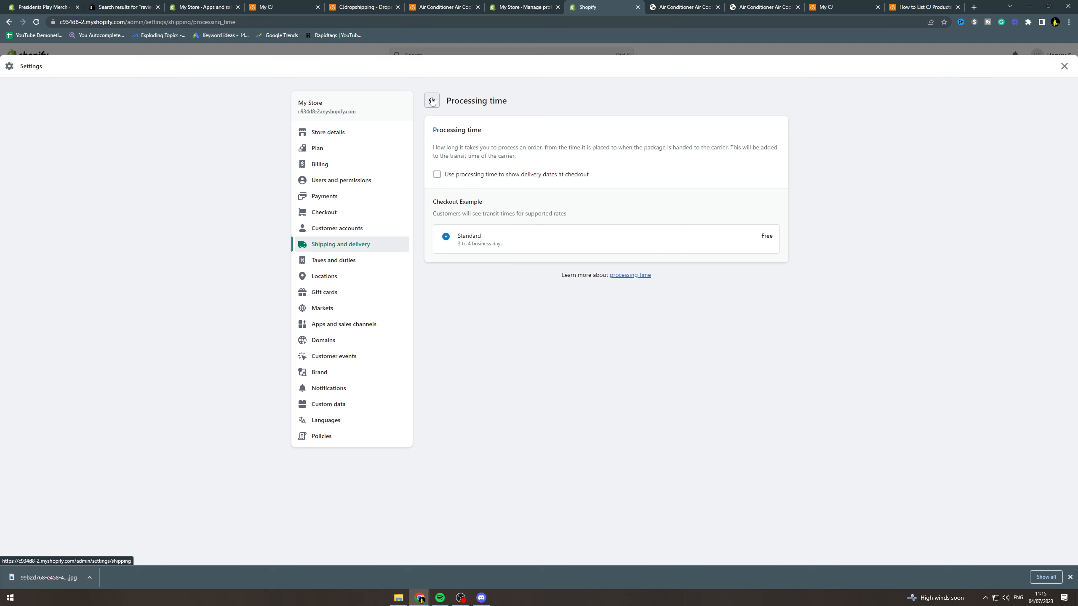
{"action": "left_click", "coordinate": [432, 101]}
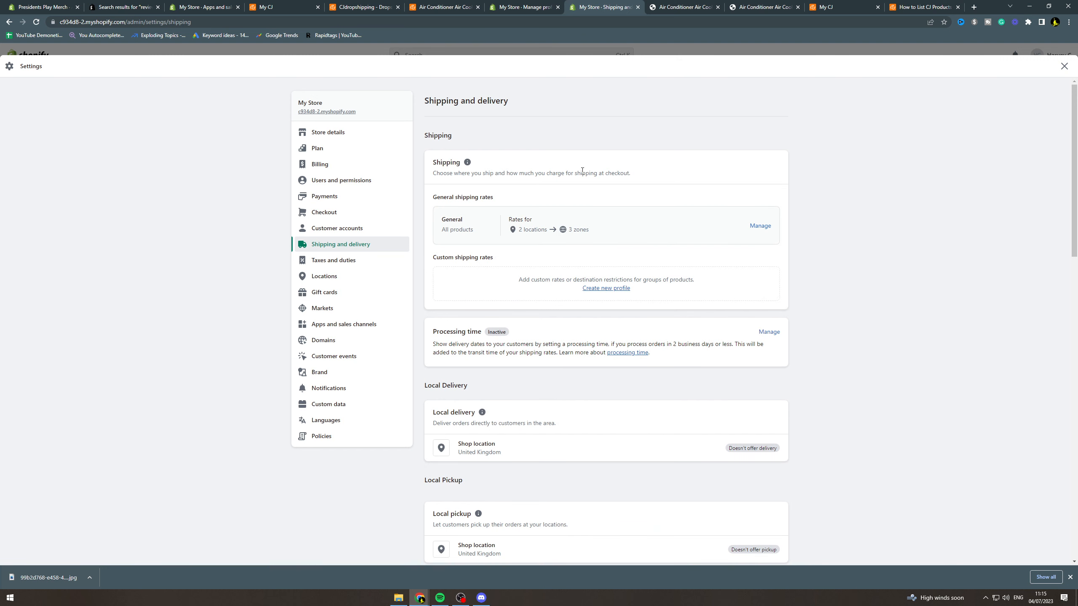
- View the shop location's local delivery settings and recommended apps, return to shipping and delivery, and close the app store page
{"action": "scroll", "coordinate": [583, 170], "scroll_direction": "down", "scroll_amount": 3}
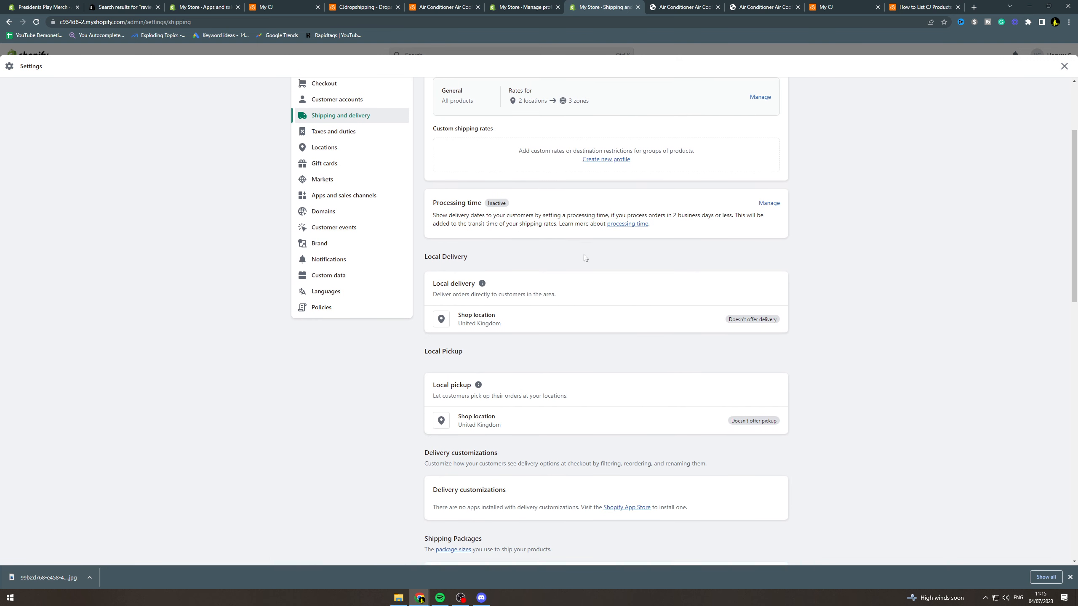
{"action": "scroll", "coordinate": [584, 256], "scroll_direction": "down", "scroll_amount": 2}
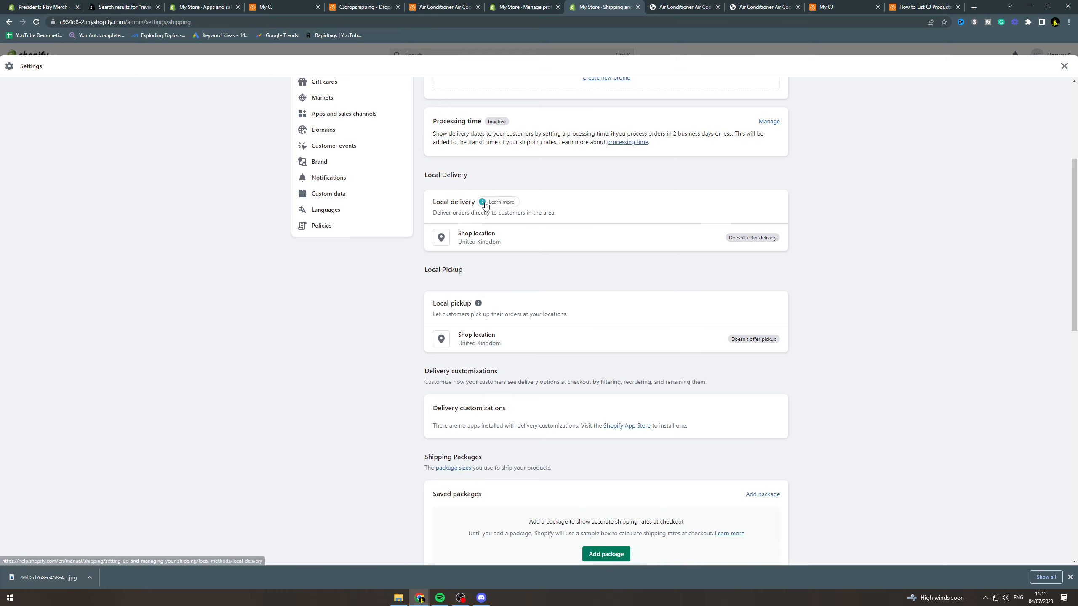
{"action": "left_click", "coordinate": [514, 244]}
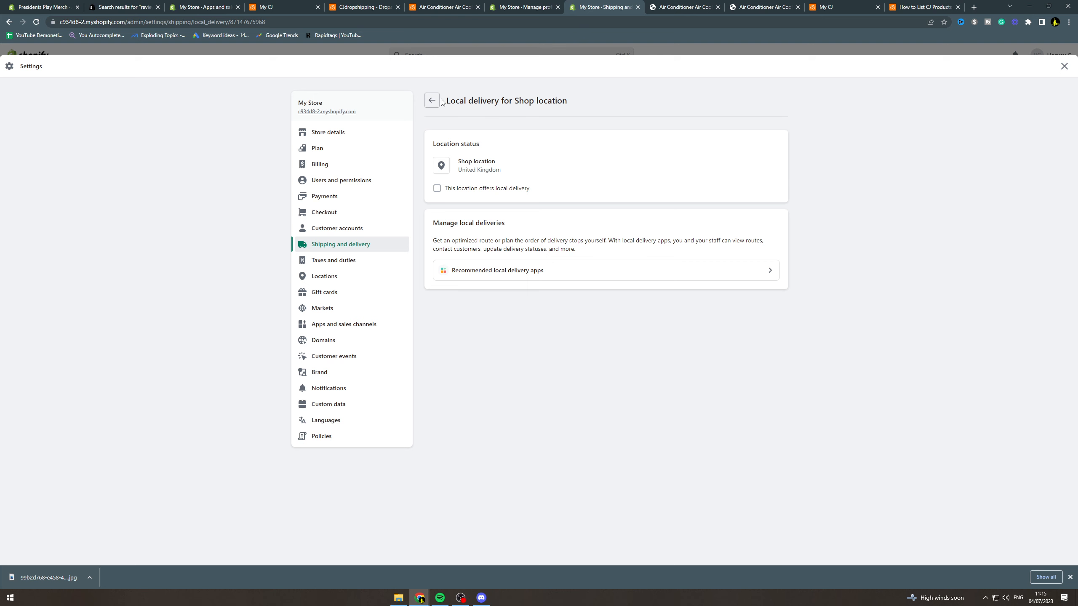
{"action": "left_click", "coordinate": [549, 270]}
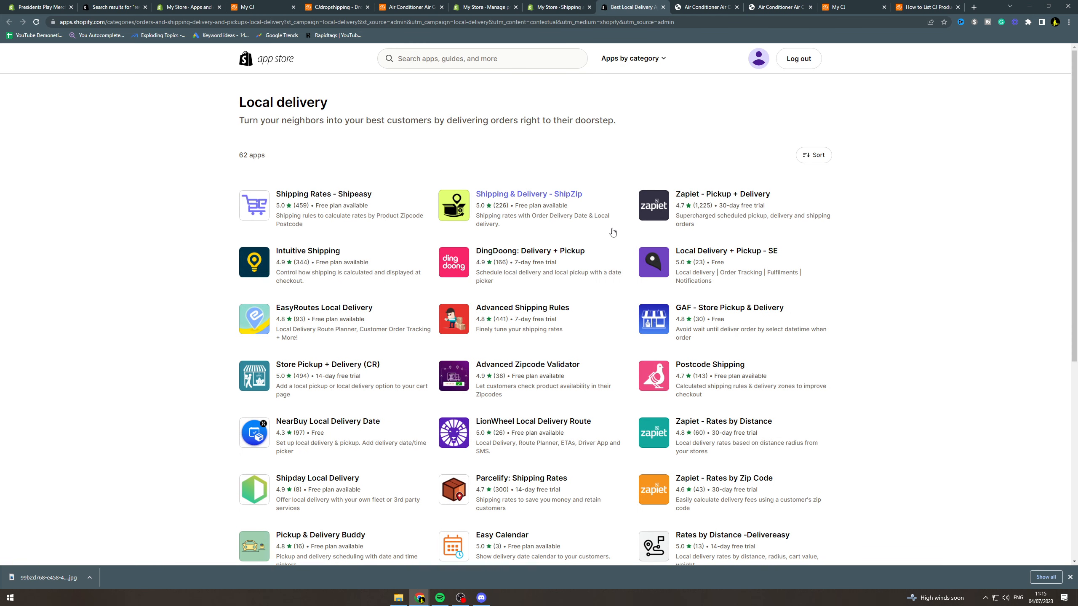
{"action": "left_click", "coordinate": [571, 7]}
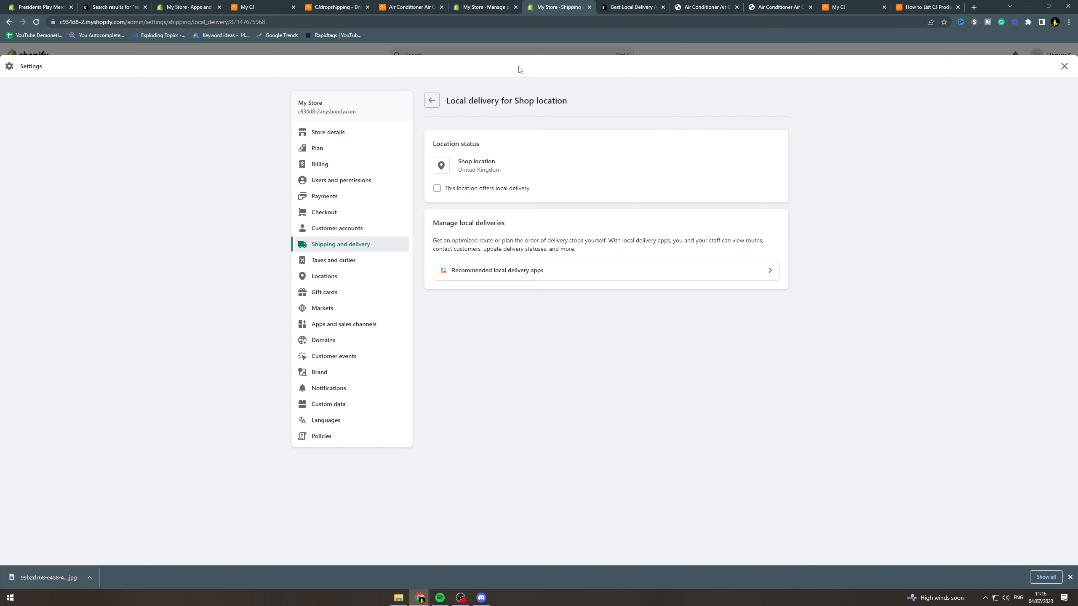
{"action": "left_click", "coordinate": [432, 100]}
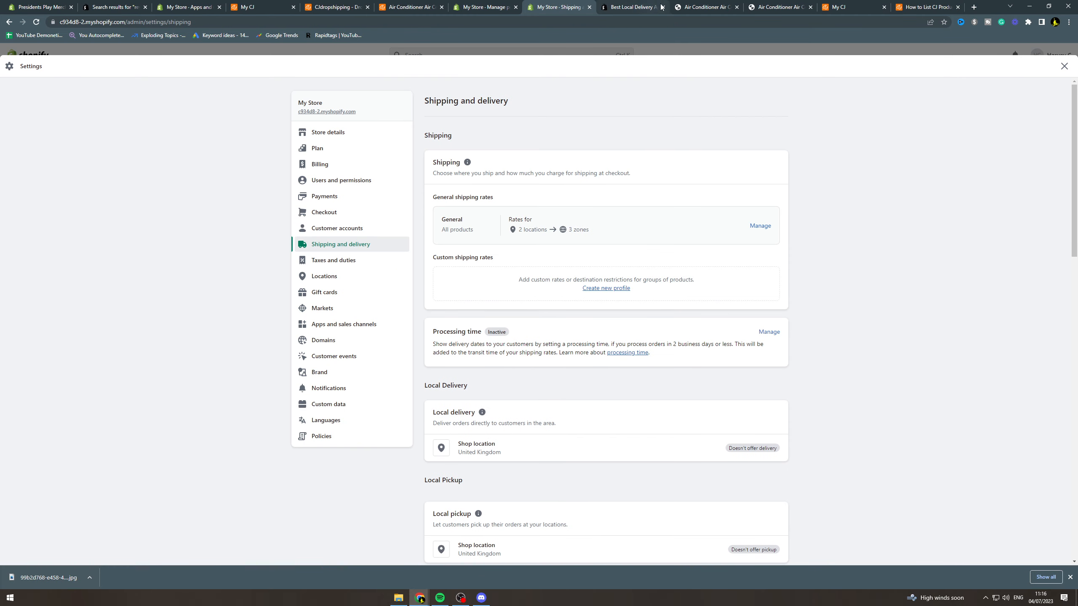
{"action": "left_click", "coordinate": [663, 7]}
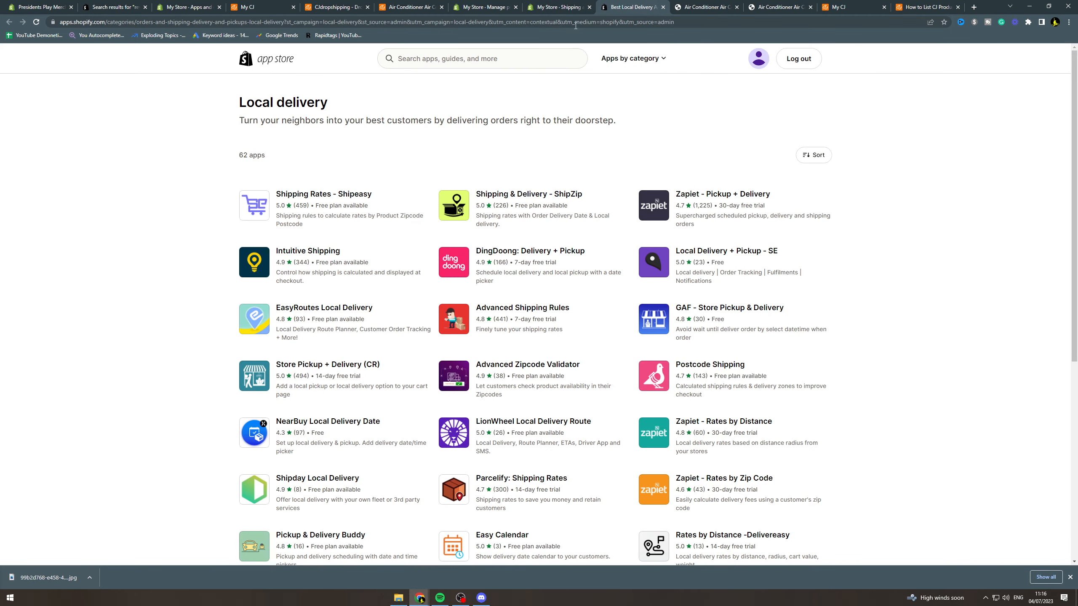
{"action": "left_click", "coordinate": [564, 7]}
{"action": "left_click", "coordinate": [663, 7]}
- Try enabling local pickup for the shop location, view the expected pickup time options, and leave without saving
{"action": "scroll", "coordinate": [636, 316], "scroll_direction": "down", "scroll_amount": 5}
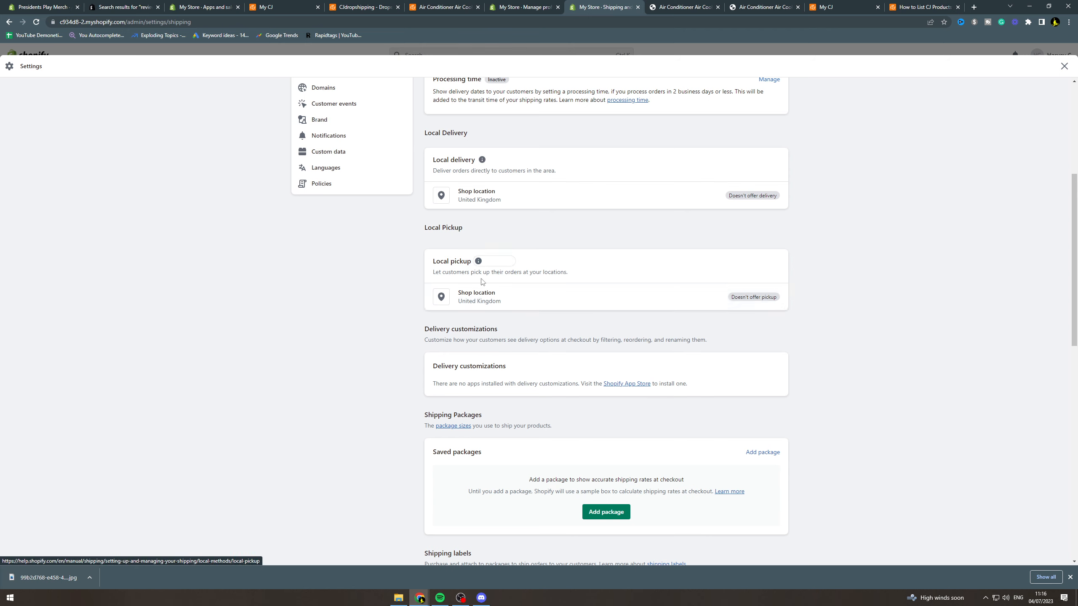
{"action": "left_click", "coordinate": [480, 298]}
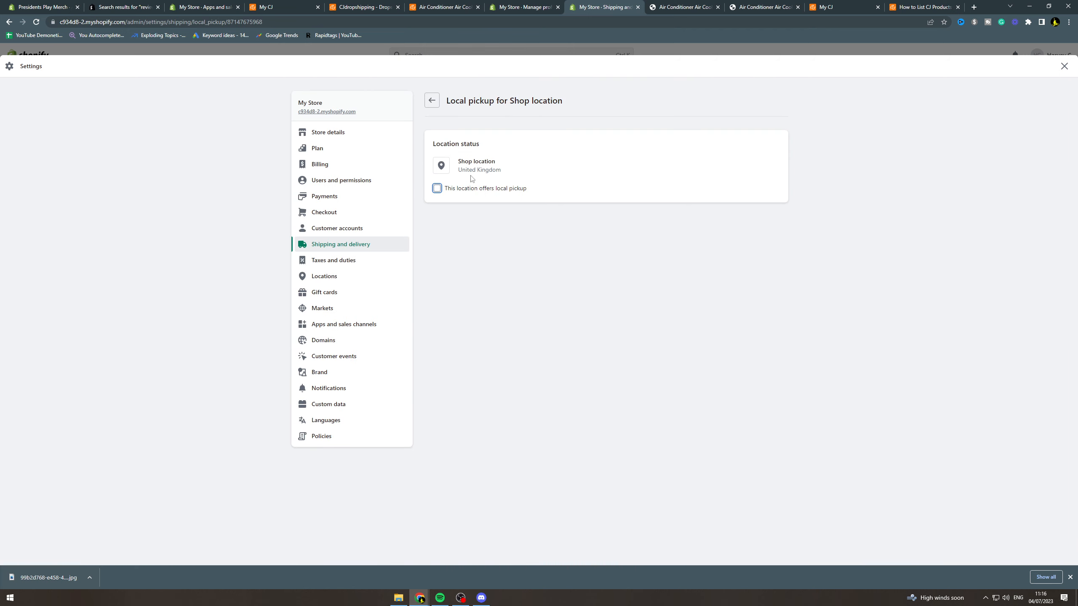
{"action": "left_click", "coordinate": [485, 192]}
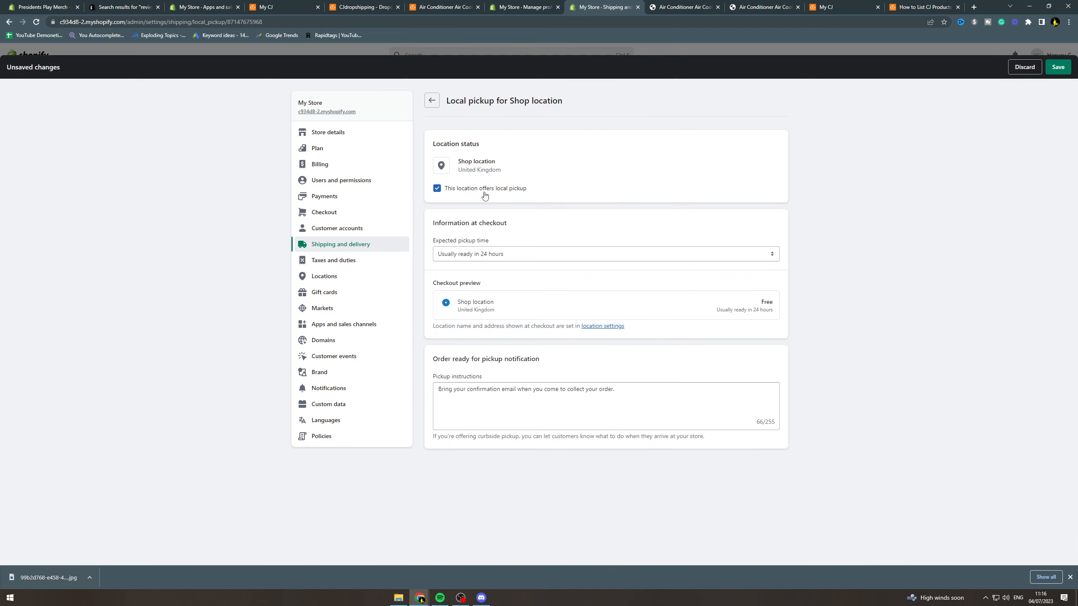
{"action": "left_click_drag", "start_coordinate": [434, 224], "coordinate": [481, 242]}
{"action": "left_click", "coordinate": [480, 242]}
{"action": "left_click", "coordinate": [510, 255]}
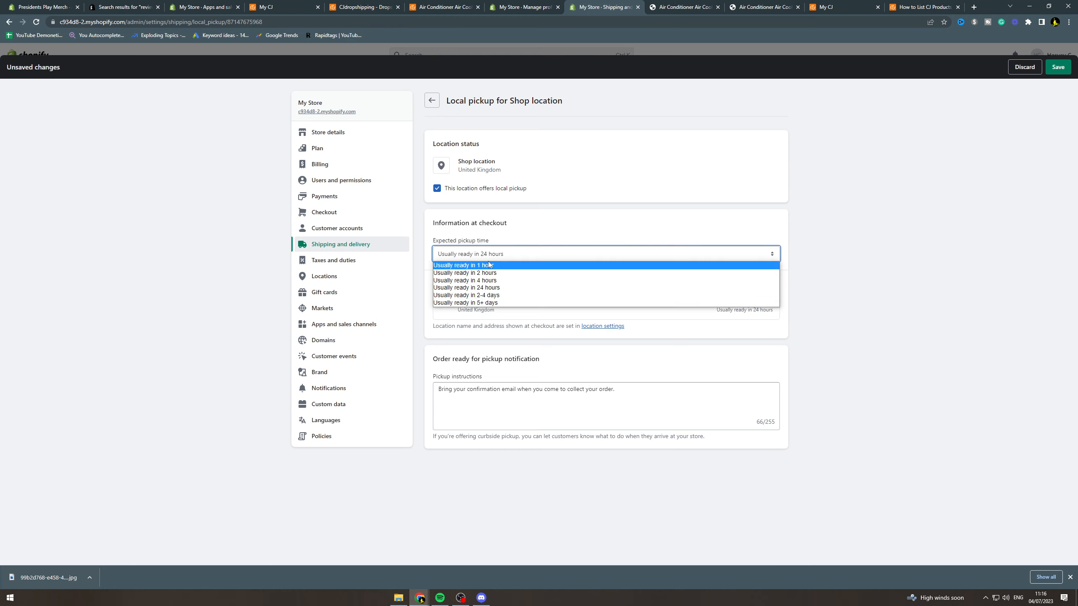
{"action": "left_click", "coordinate": [528, 223]}
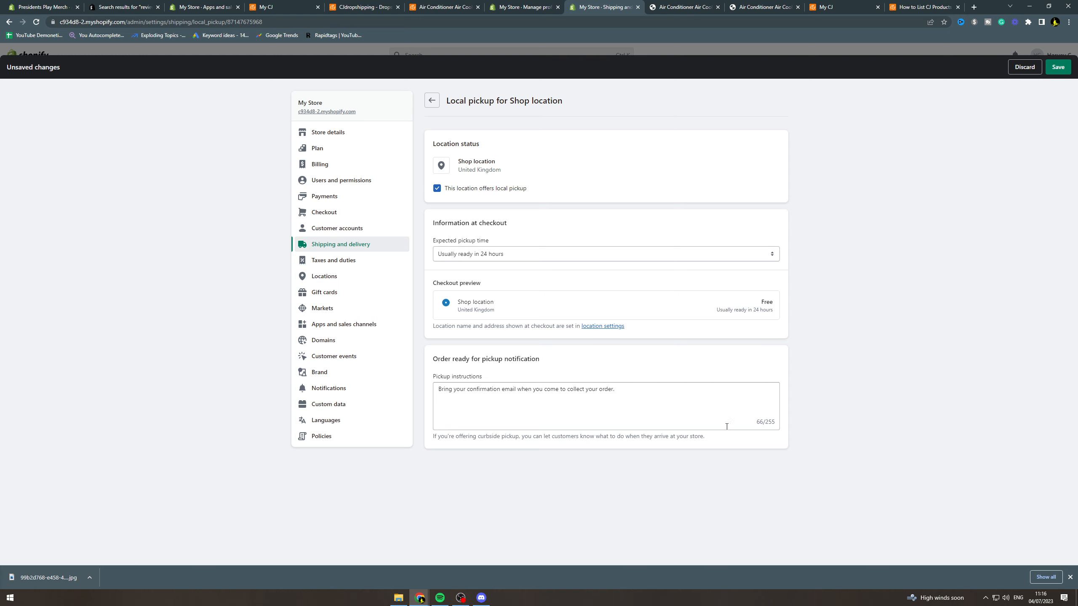
{"action": "left_click", "coordinate": [432, 101]}
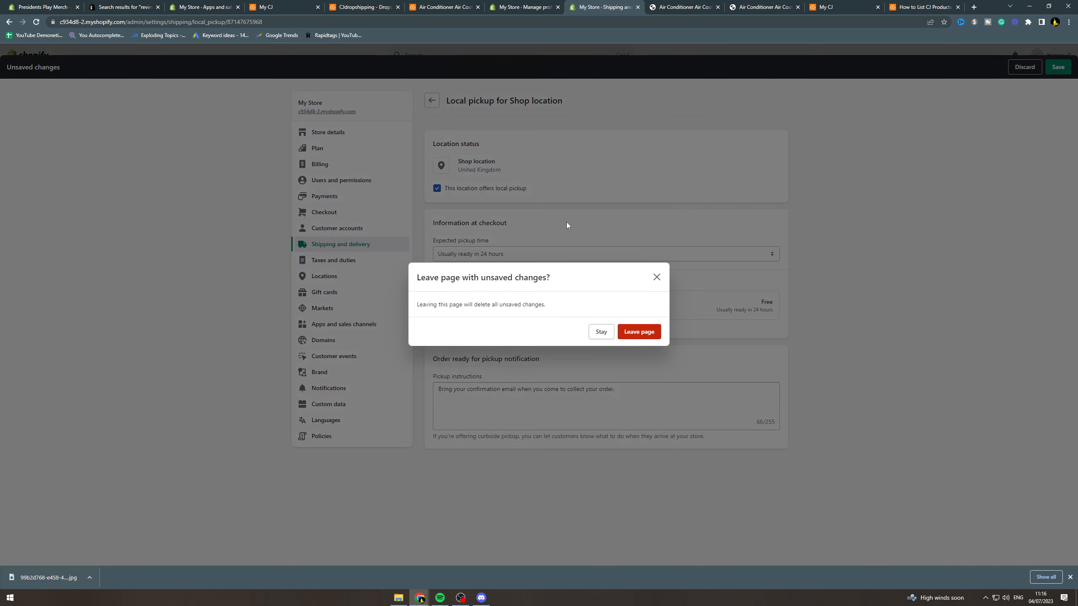
{"action": "left_click", "coordinate": [638, 332]}
- Review the delivery customizations, saved packages, Shopify Shipping carriers and label formats in the shipping and delivery settings
{"action": "scroll", "coordinate": [619, 314], "scroll_direction": "down", "scroll_amount": 5}
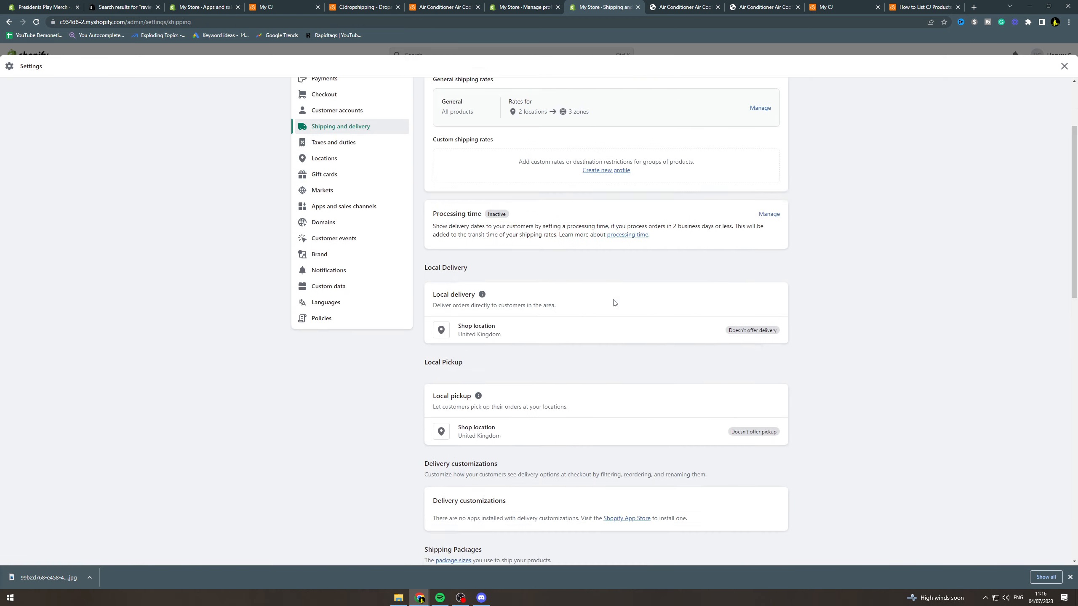
{"action": "scroll", "coordinate": [618, 314], "scroll_direction": "down", "scroll_amount": 1}
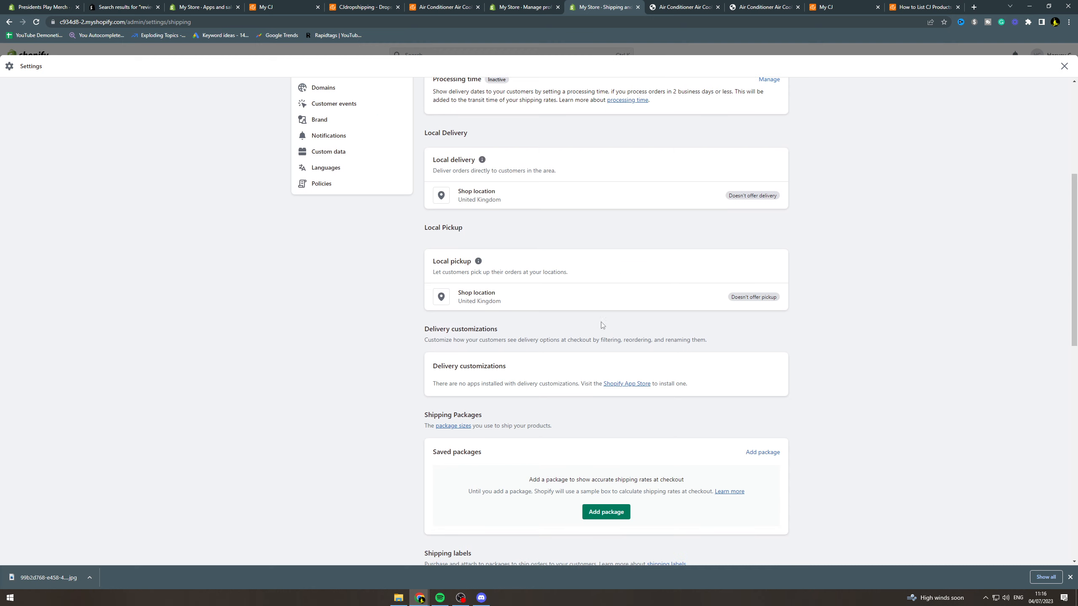
{"action": "triple_click", "coordinate": [446, 365]}
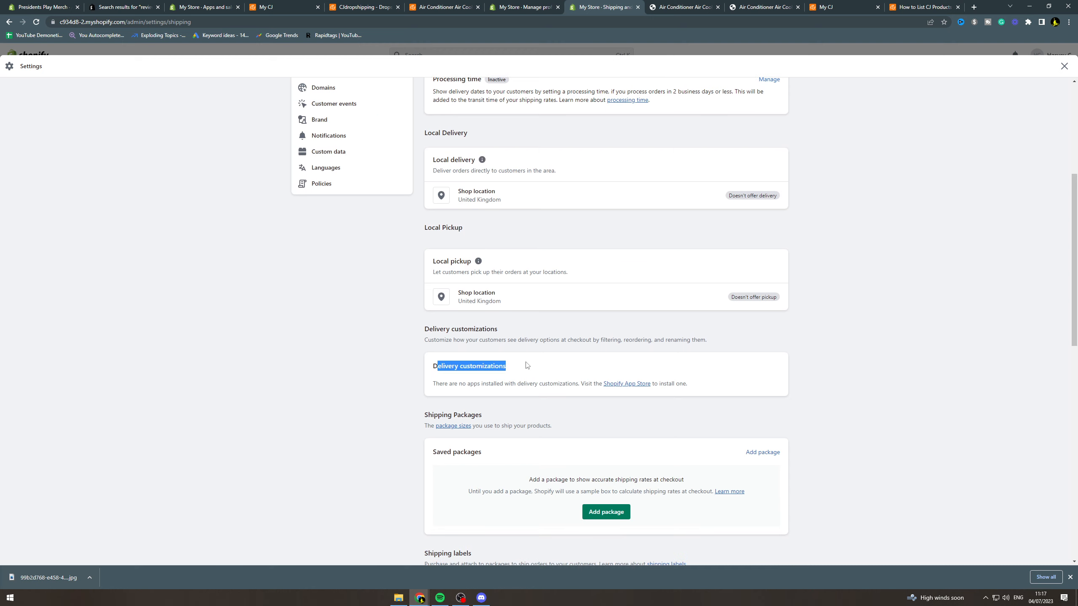
{"action": "double_click", "coordinate": [510, 384]}
{"action": "left_click", "coordinate": [483, 382]}
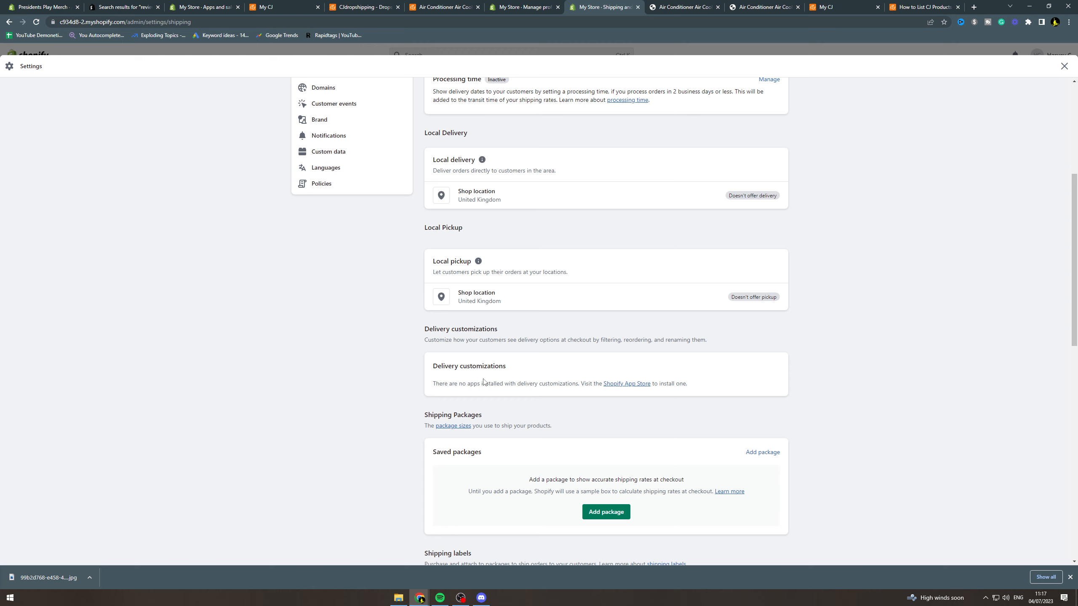
{"action": "scroll", "coordinate": [488, 369], "scroll_direction": "down", "scroll_amount": 4}
{"action": "scroll", "coordinate": [497, 347], "scroll_direction": "down", "scroll_amount": 3}
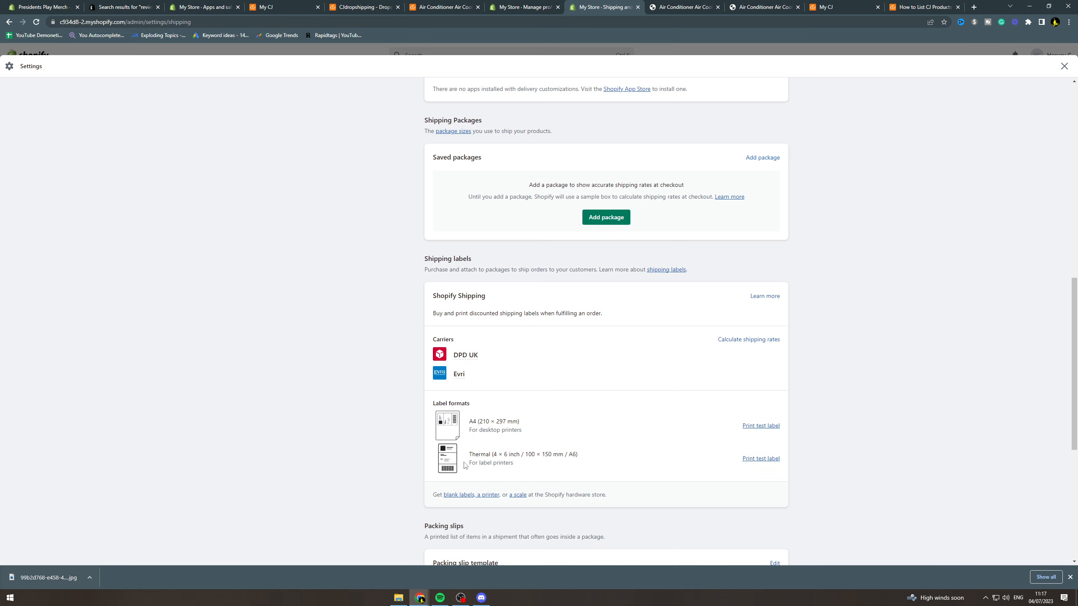
{"action": "scroll", "coordinate": [507, 218], "scroll_direction": "down", "scroll_amount": 3}
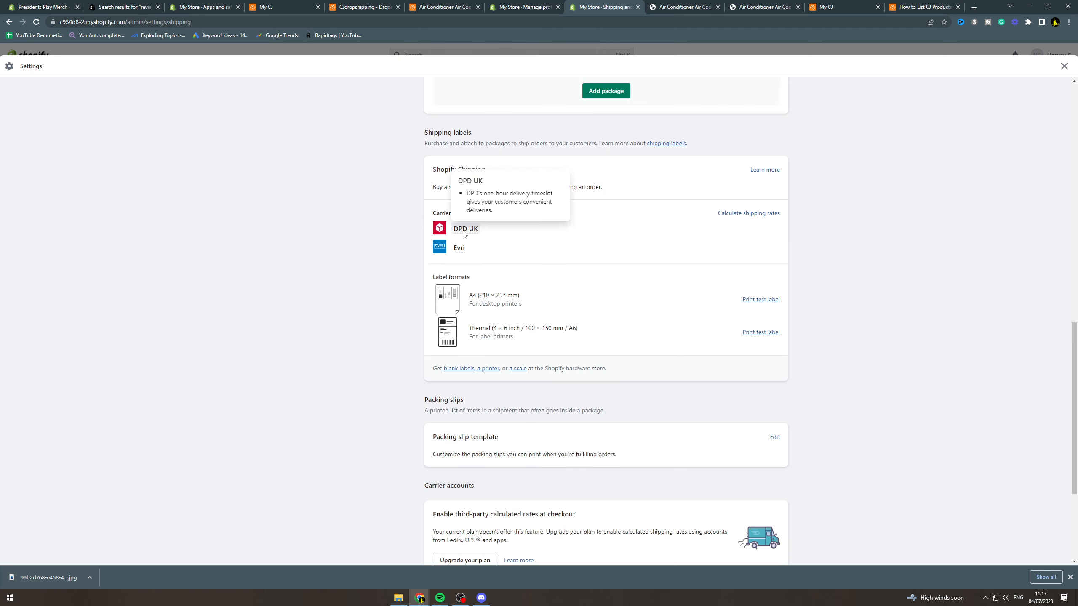
{"action": "mouse_move", "coordinate": [457, 249]}
{"action": "scroll", "coordinate": [636, 247], "scroll_direction": "down", "scroll_amount": 4}
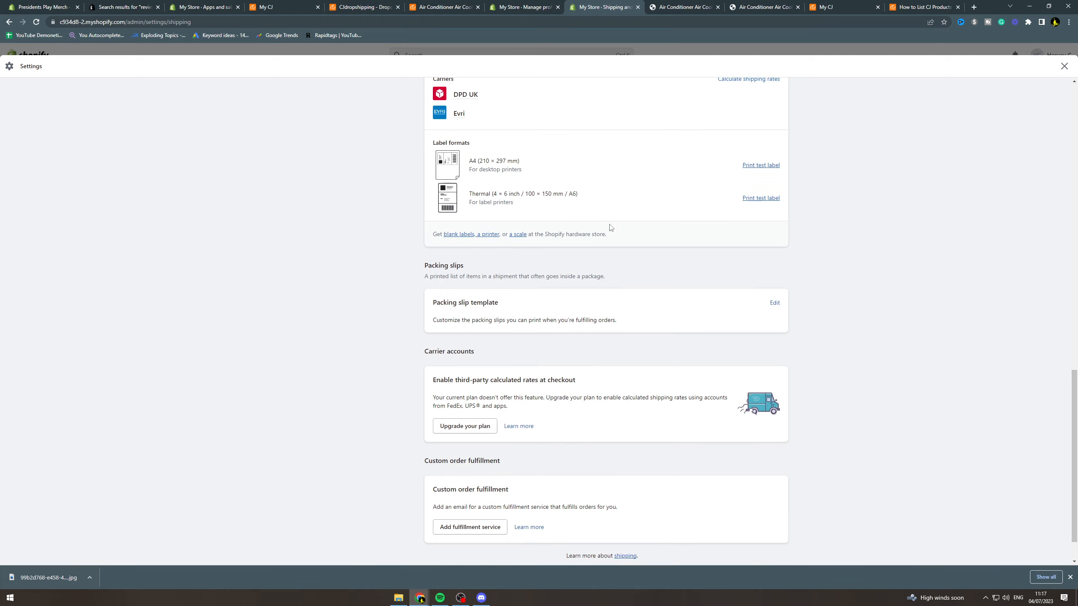
{"action": "scroll", "coordinate": [669, 389], "scroll_direction": "up", "scroll_amount": 3}
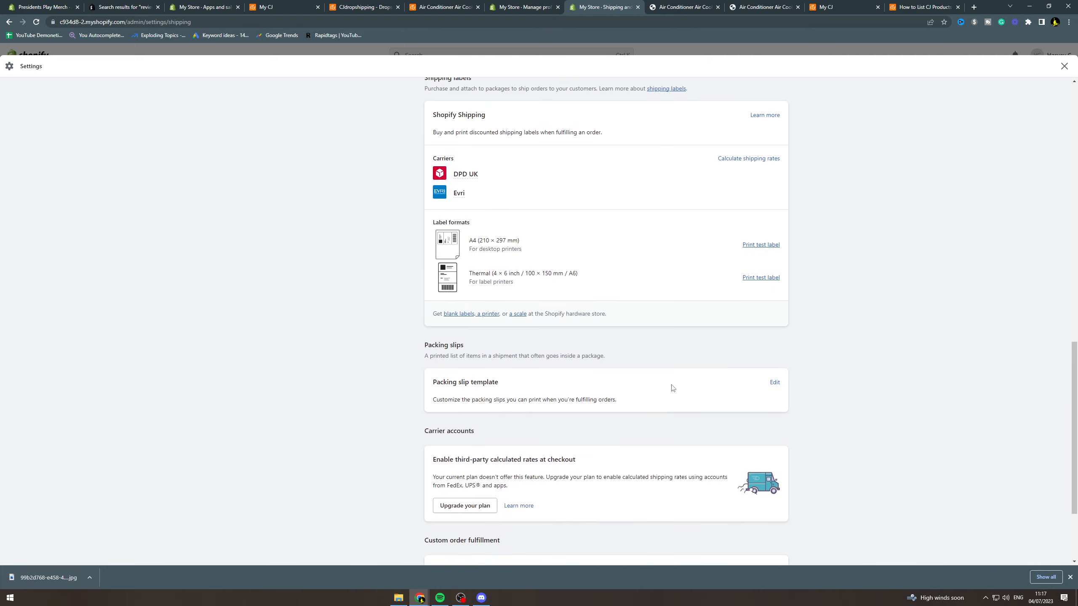
- View the packing slip template's code through to its end and return to the shipping and delivery settings
{"action": "scroll", "coordinate": [668, 389], "scroll_direction": "down", "scroll_amount": 3}
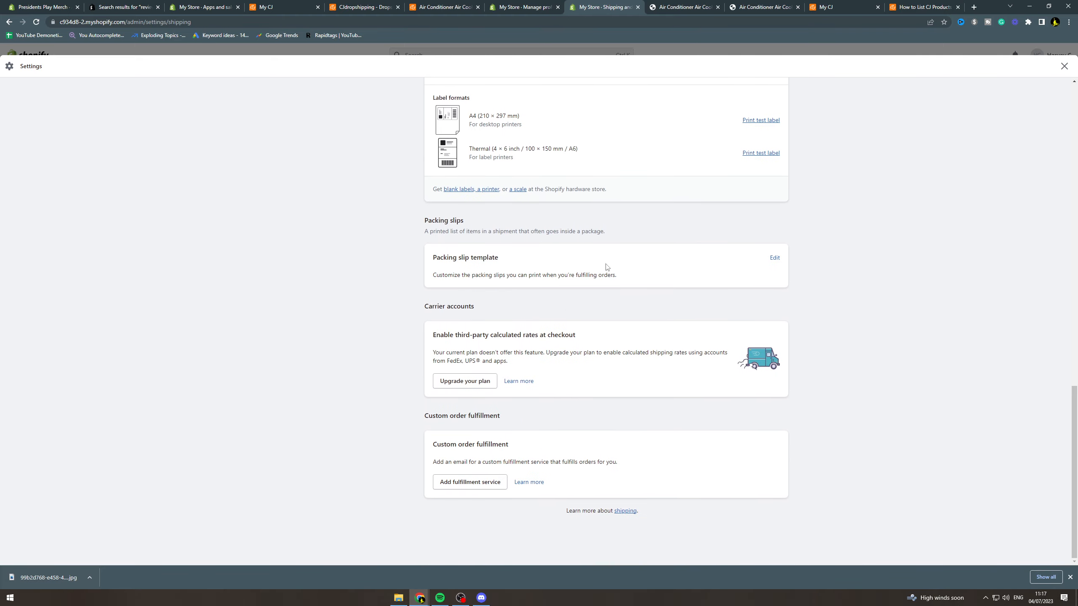
{"action": "left_click", "coordinate": [774, 258]}
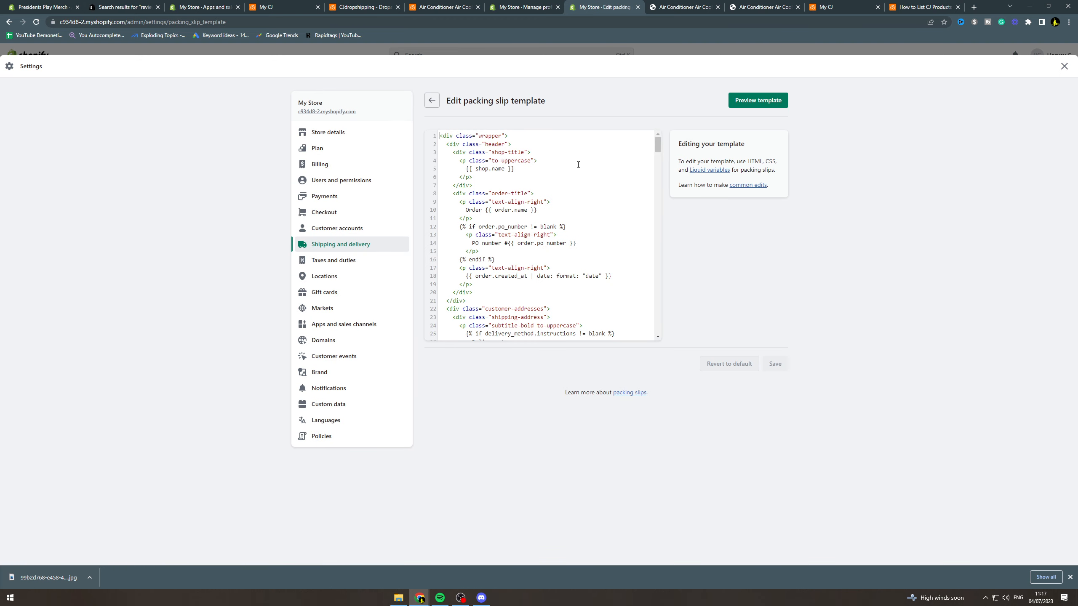
{"action": "left_click_drag", "start_coordinate": [658, 149], "coordinate": [654, 336]}
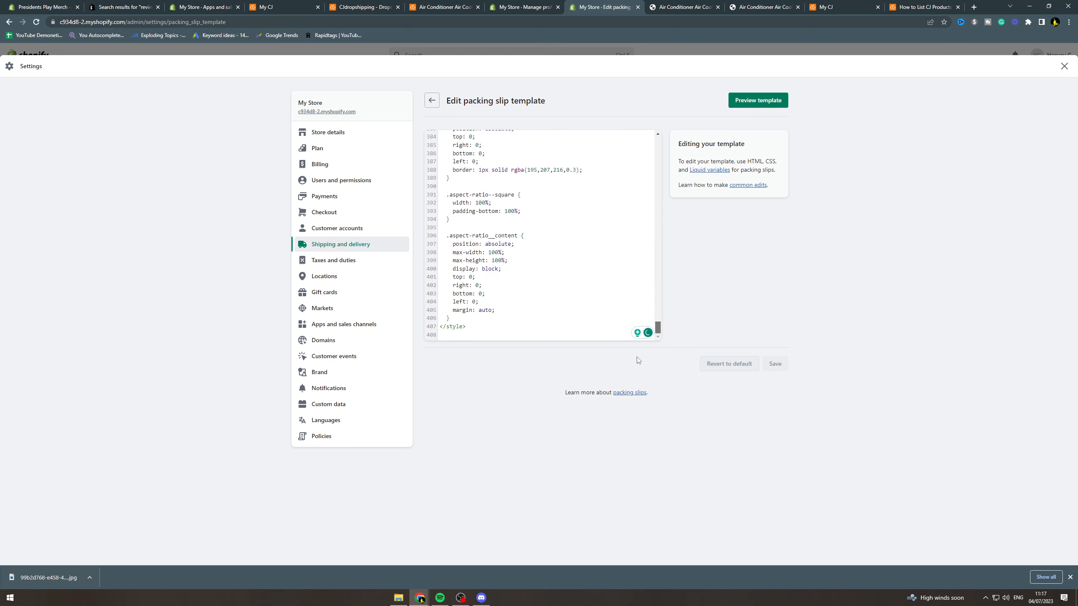
{"action": "left_click", "coordinate": [433, 101]}
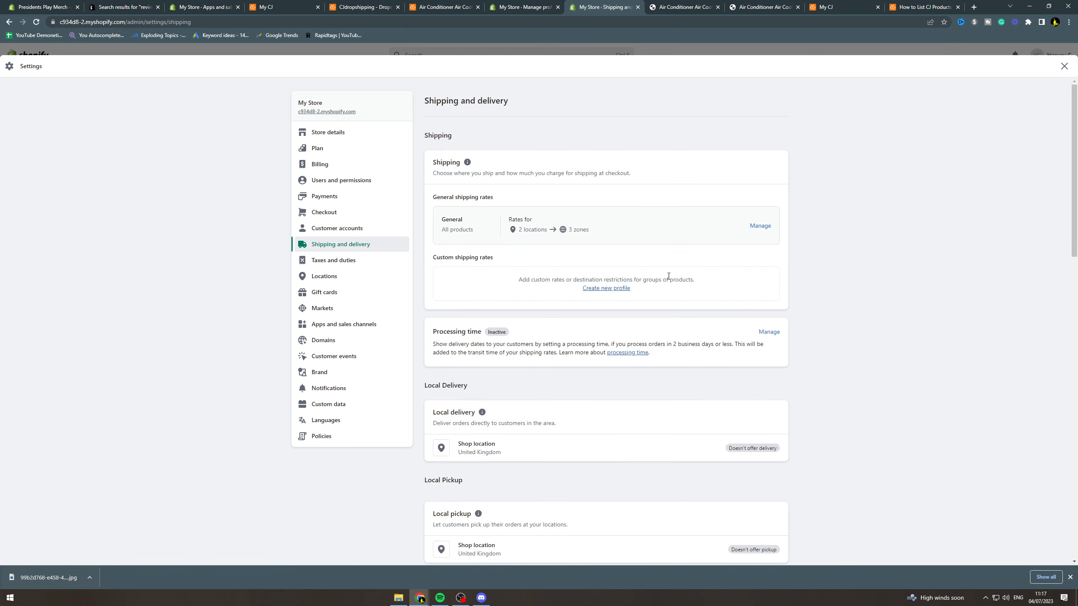
{"action": "scroll", "coordinate": [668, 275], "scroll_direction": "down", "scroll_amount": 13}
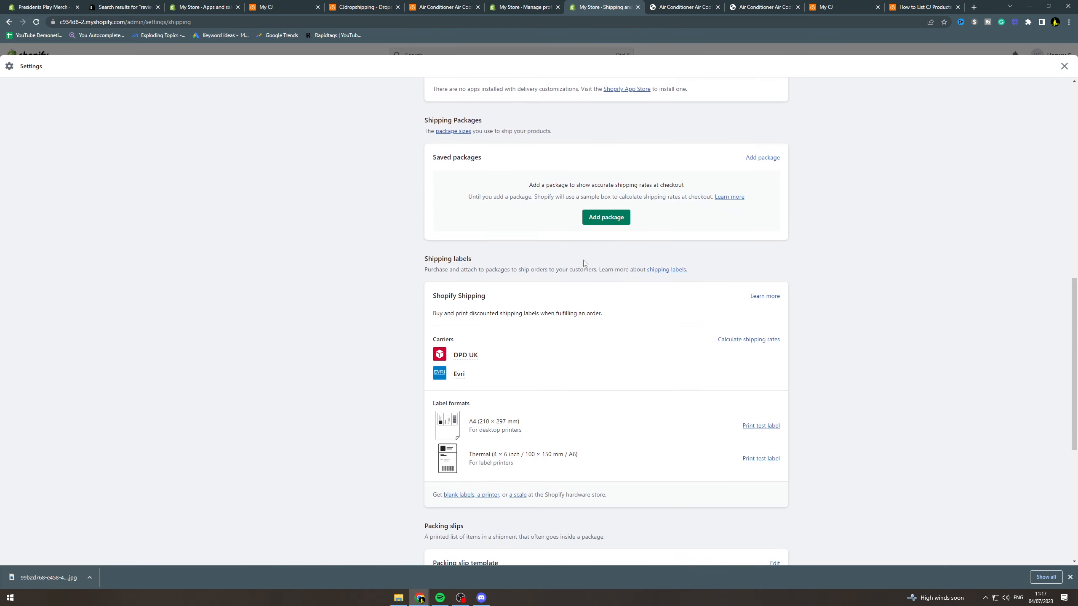
{"action": "scroll", "coordinate": [585, 263], "scroll_direction": "down", "scroll_amount": 7}
{"action": "scroll", "coordinate": [795, 241], "scroll_direction": "up", "scroll_amount": 20}
{"action": "middle_click", "coordinate": [795, 241]}
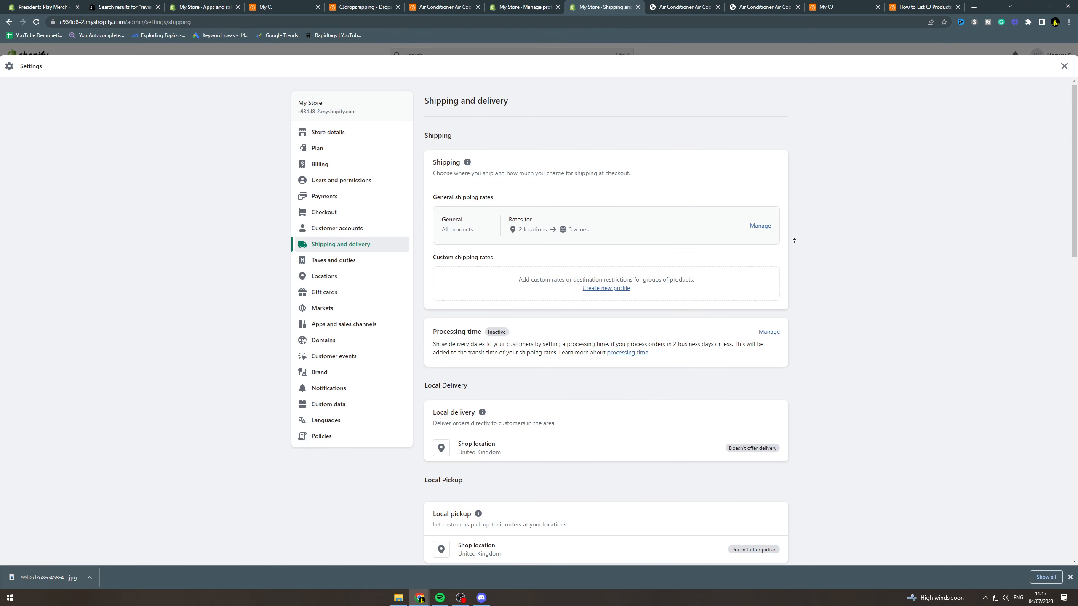